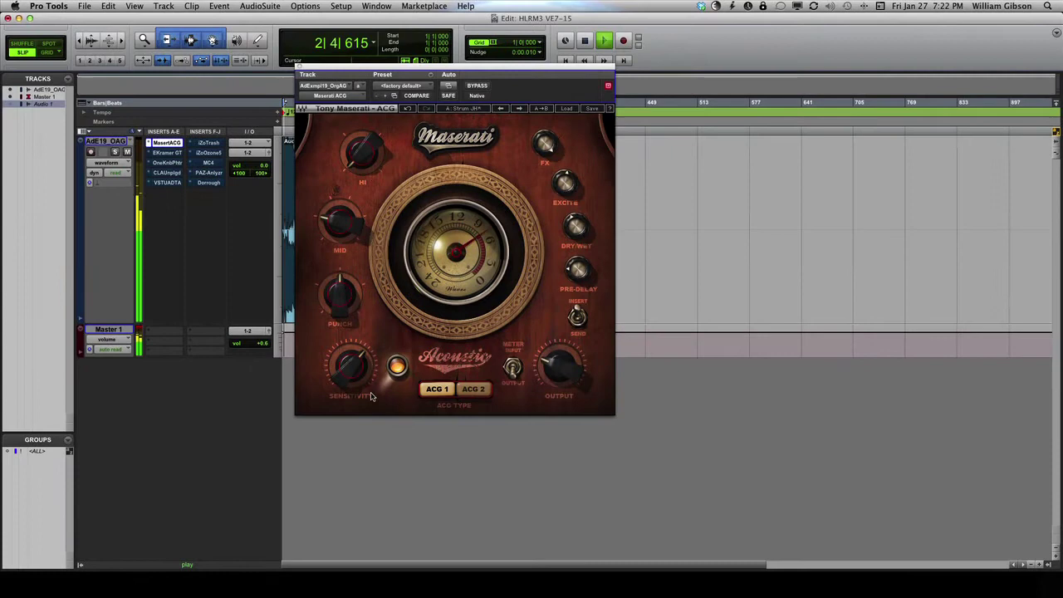
Set the Maserati ACG to Sensitivity 14.5, Punch 3, Mid 3 and HI 3, then check Pre-Delay.
left_click_drag(357, 381, 366, 351)
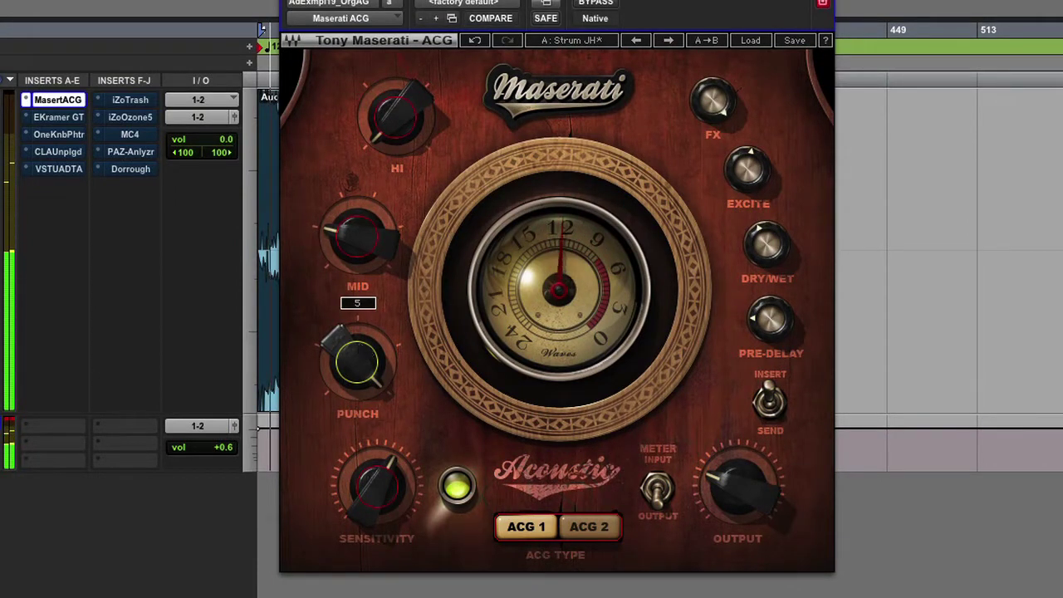
left_click_drag(366, 351, 365, 340)
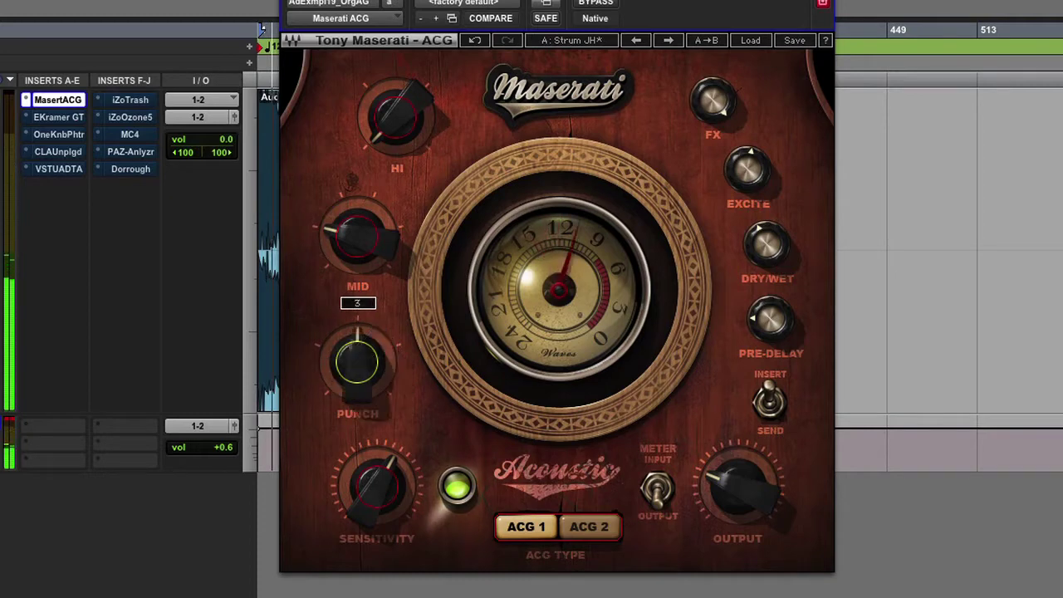
left_click(362, 237)
left_click_drag(362, 238, 362, 221)
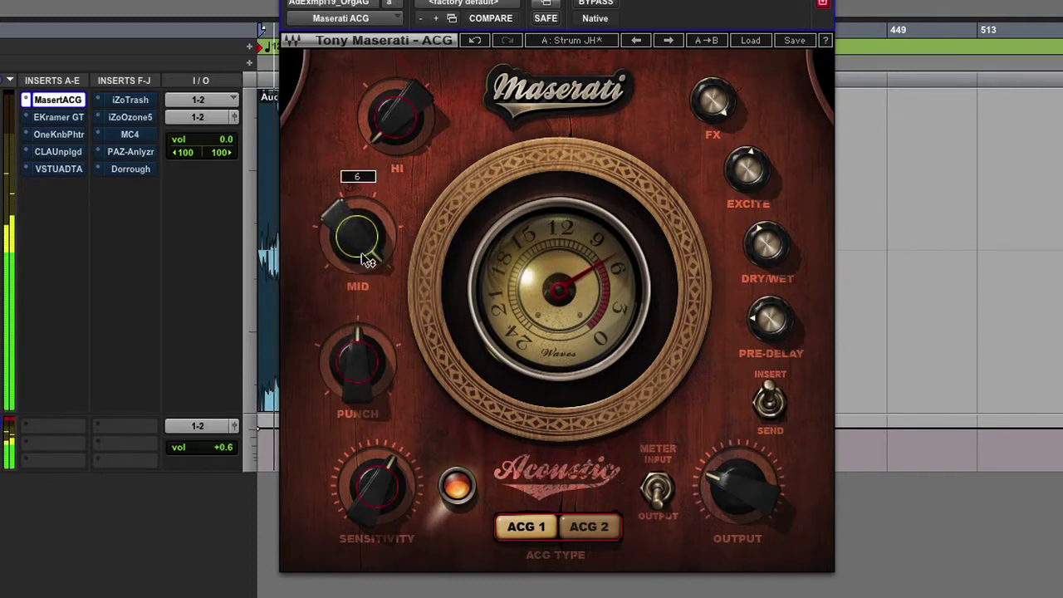
left_click_drag(368, 260, 368, 272)
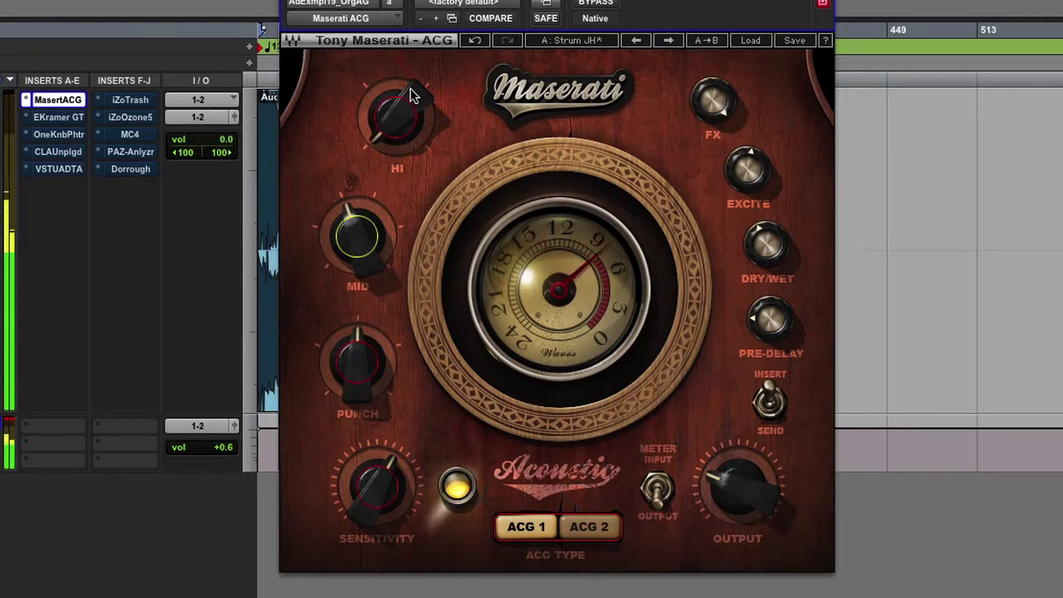
left_click_drag(408, 116, 440, 108)
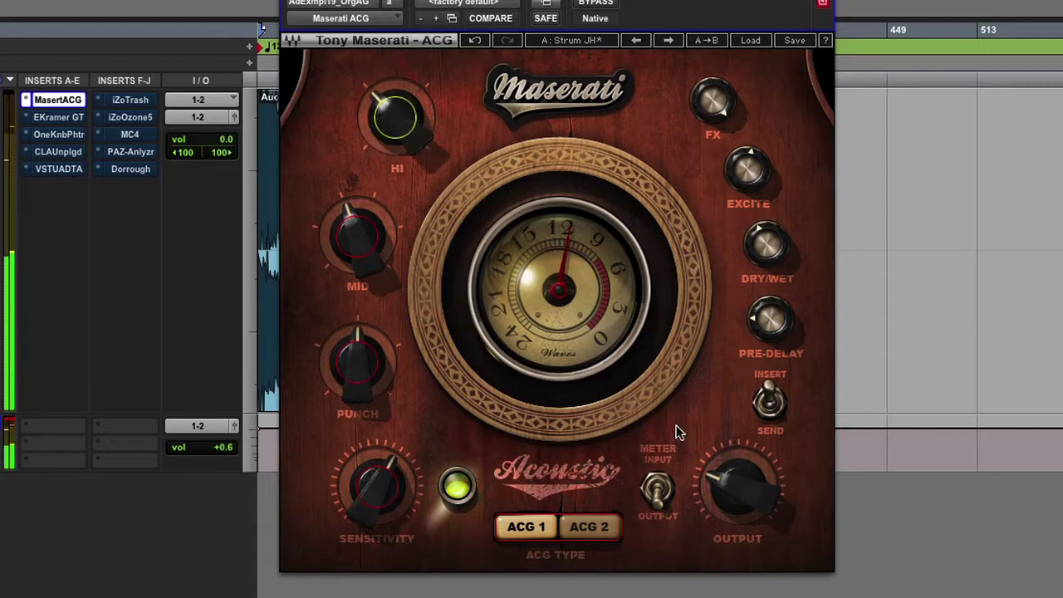
left_click(776, 325)
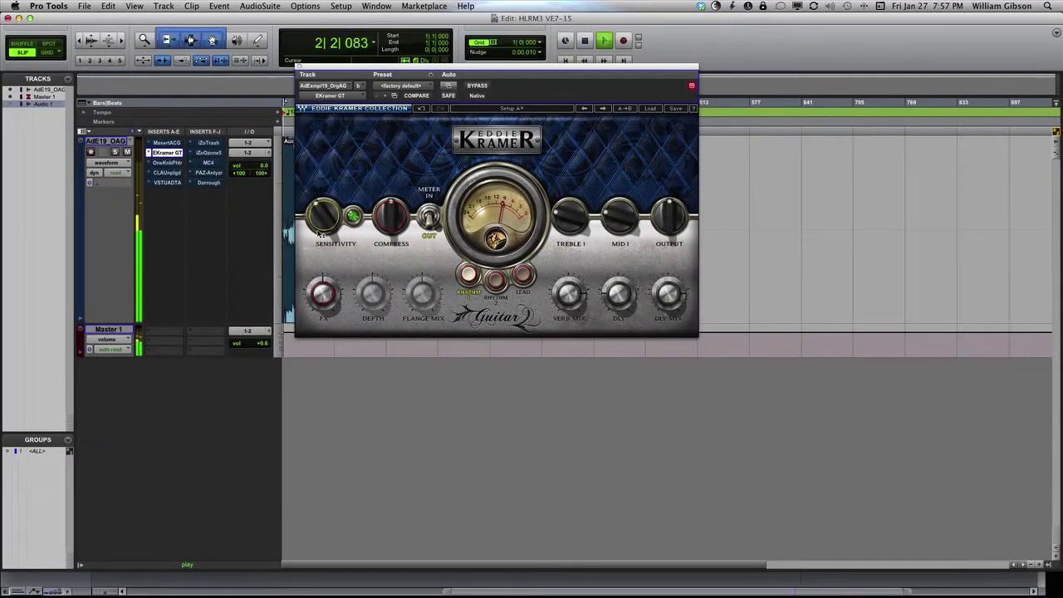
Raise the Eddie Kramer sensitivity to 11.3 and compression from 50.0 to 90.3.
mouse_move(322, 223)
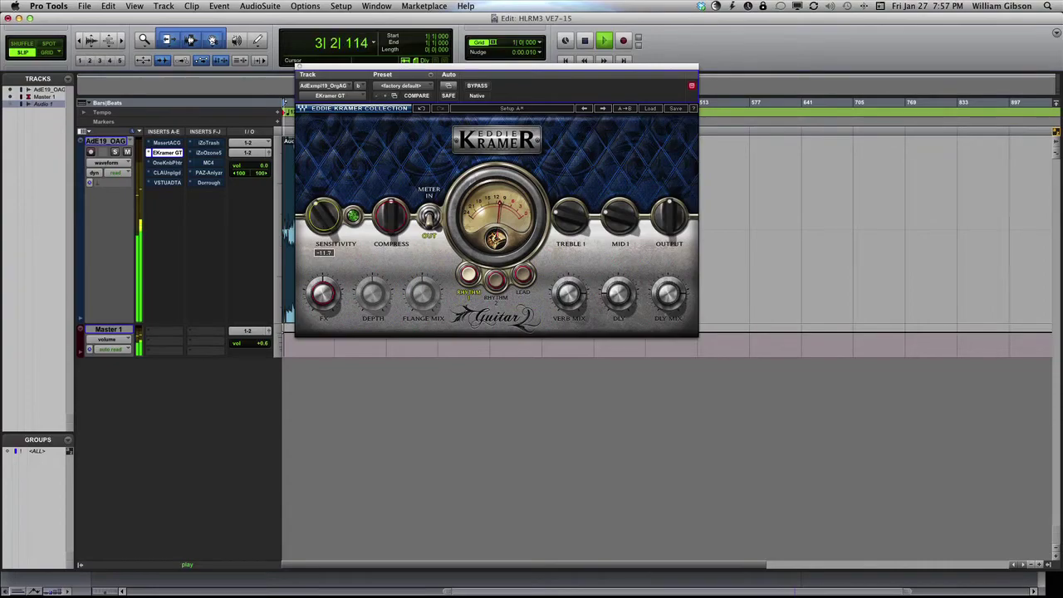
left_click_drag(322, 223, 323, 193)
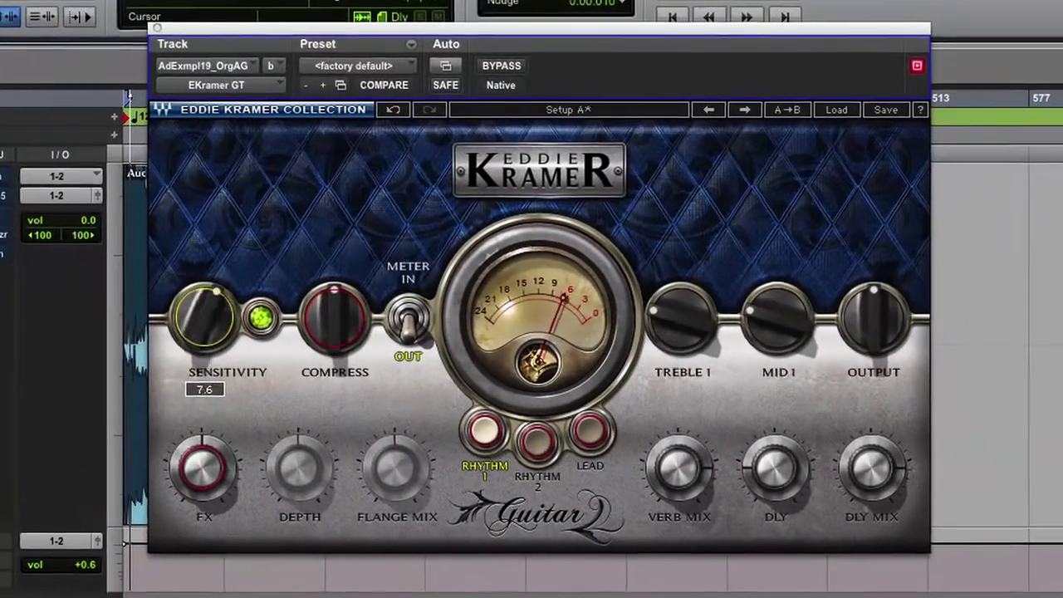
left_click_drag(203, 315, 203, 306)
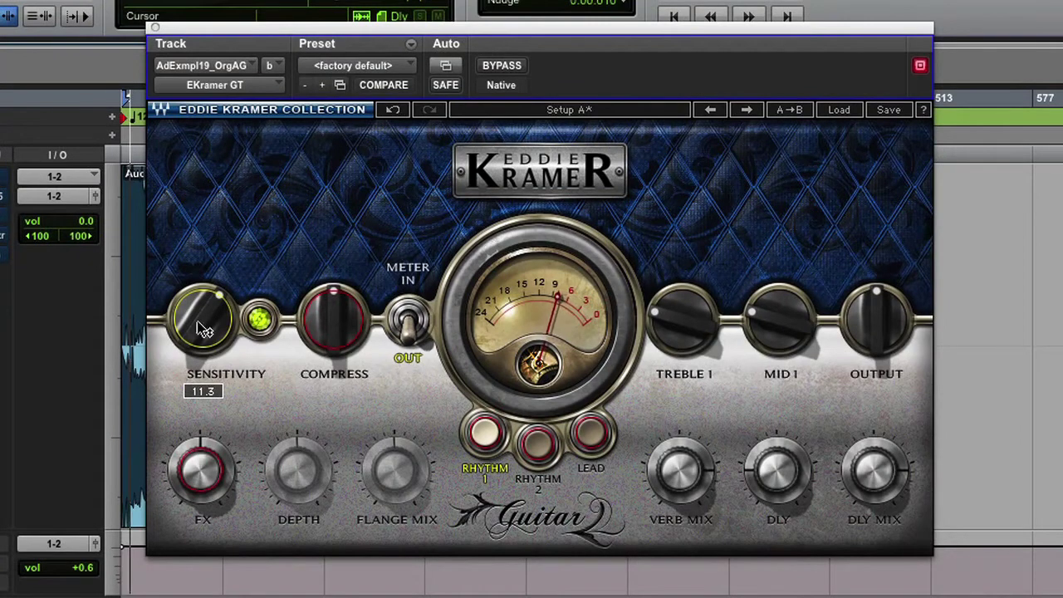
left_click(333, 320)
left_click_drag(328, 315, 329, 305)
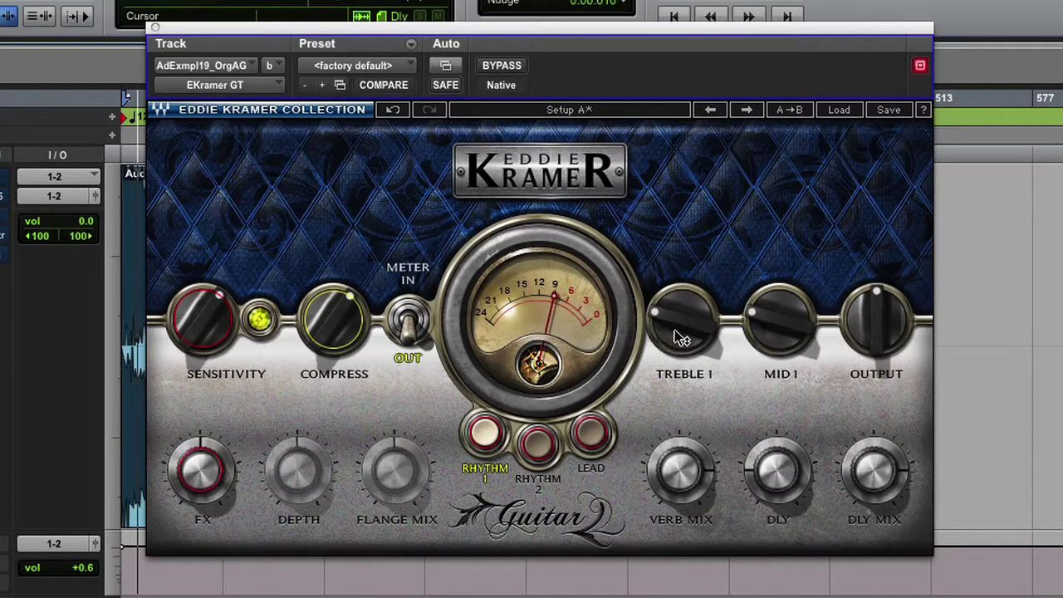
Set Treble 1 to 1, Mid 1 to 3, output to 1.8 and delay to 295.
left_click_drag(676, 332, 677, 308)
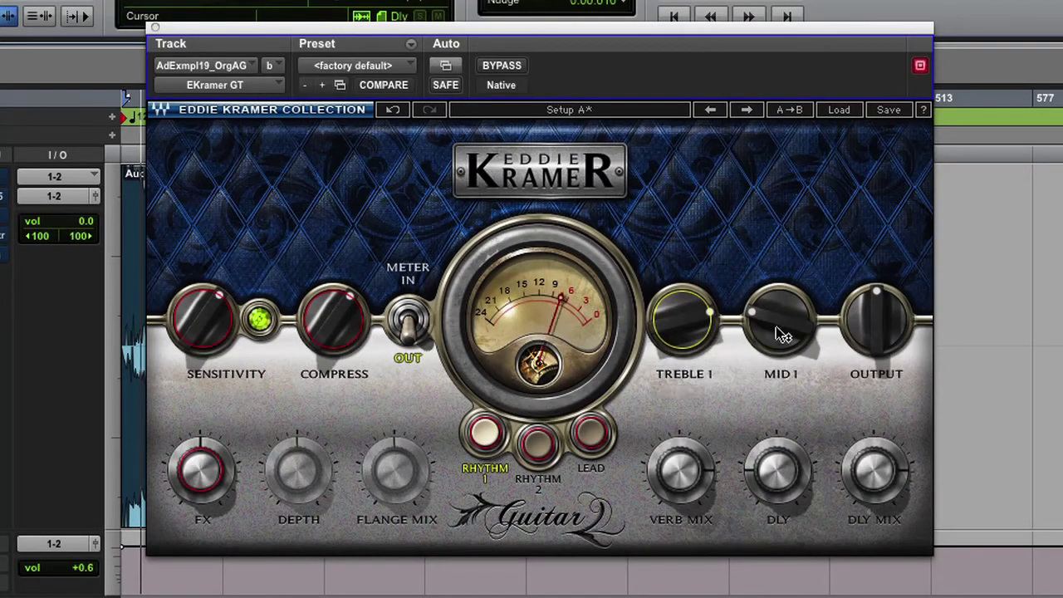
left_click_drag(782, 334, 782, 312)
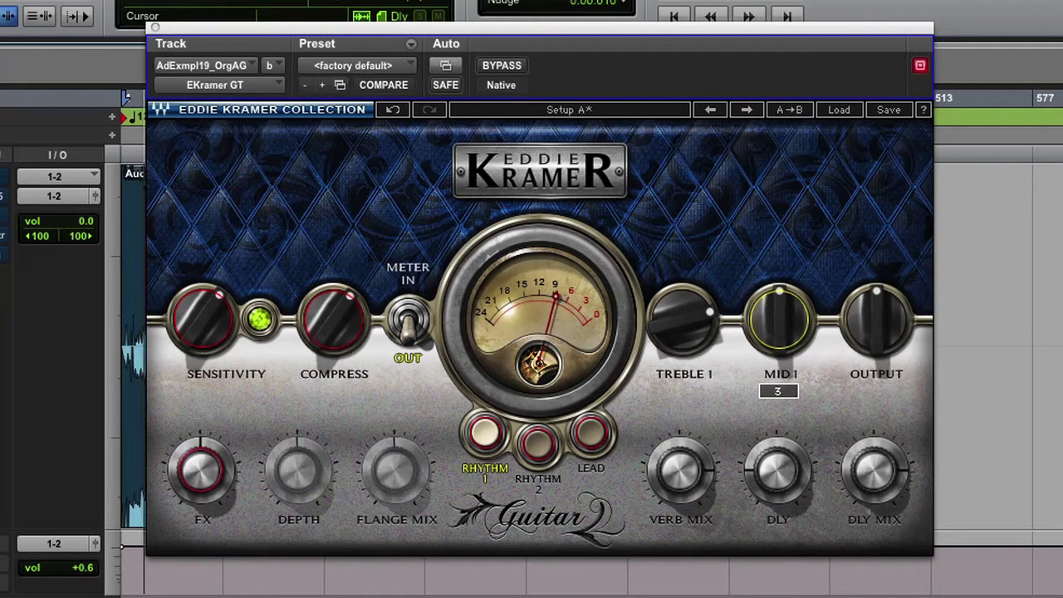
left_click_drag(683, 330, 682, 365)
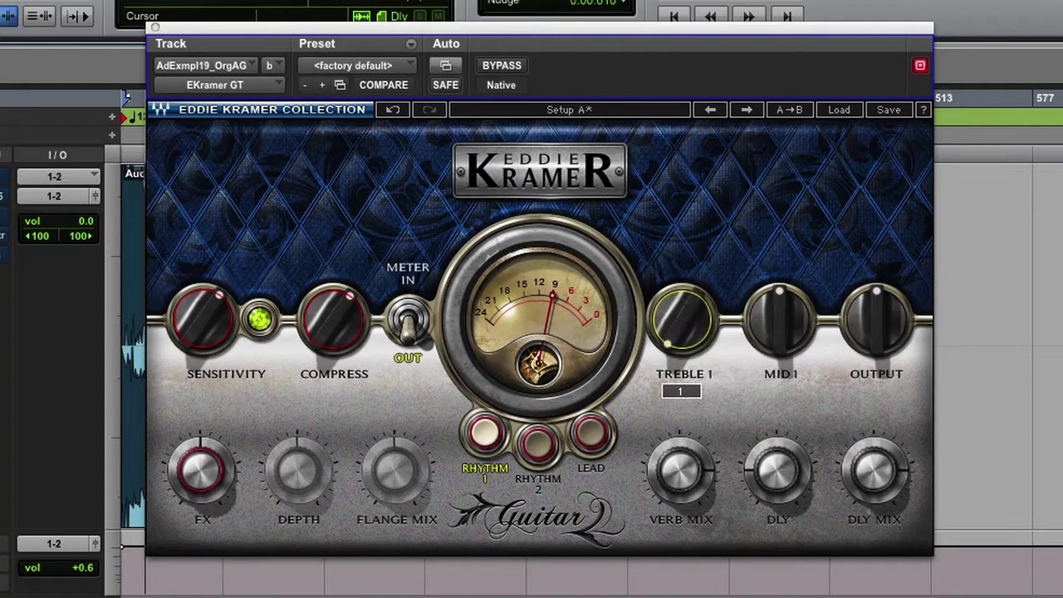
left_click(878, 330)
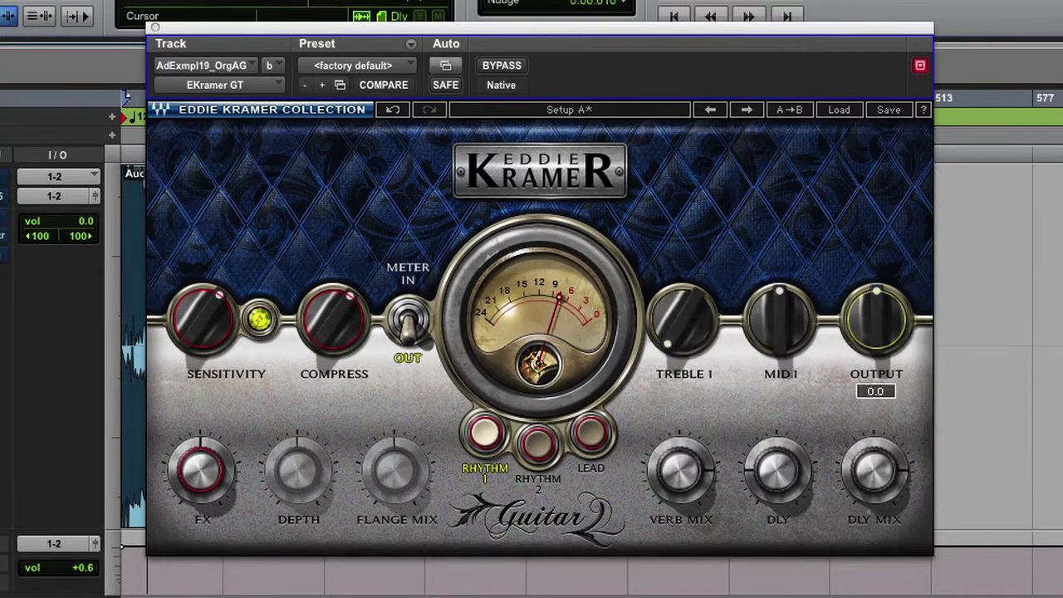
left_click_drag(878, 330, 878, 322)
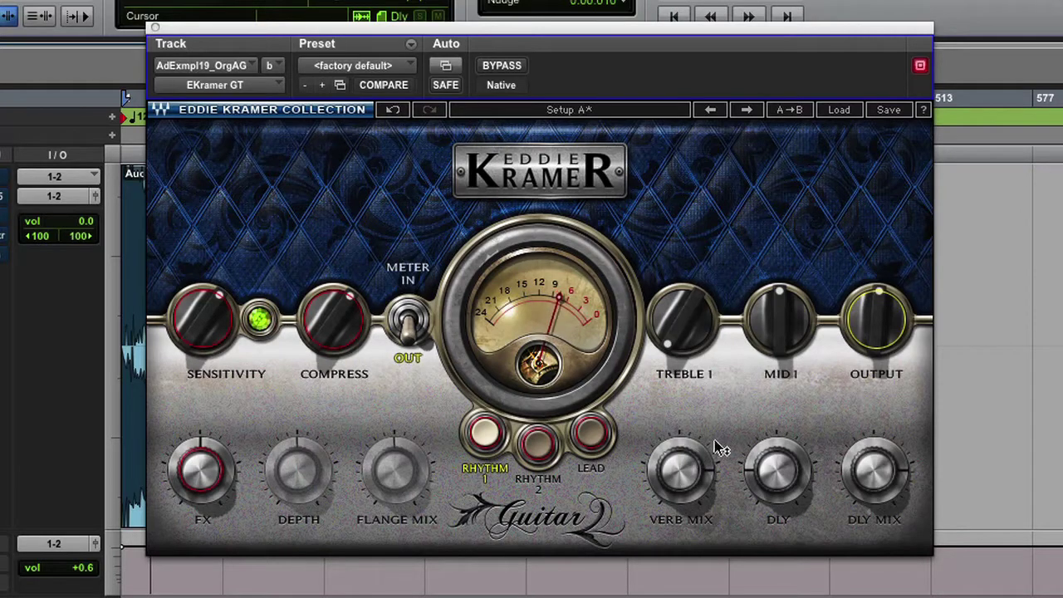
left_click_drag(771, 463, 772, 415)
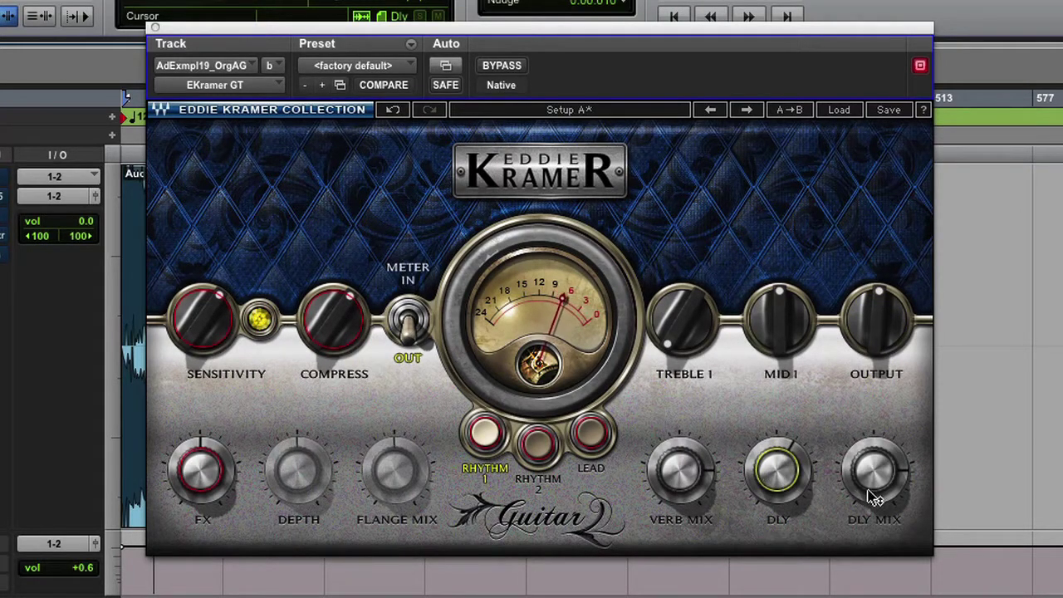
Try the Rhythm 2 and Lead voicings, then return to Rhythm 1.
left_click(533, 459)
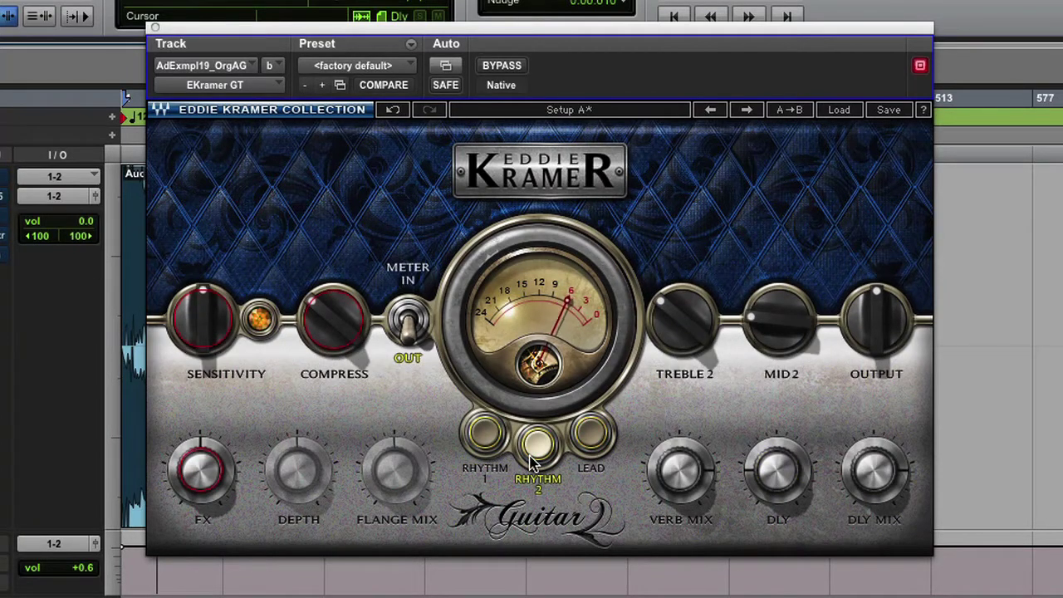
left_click(586, 440)
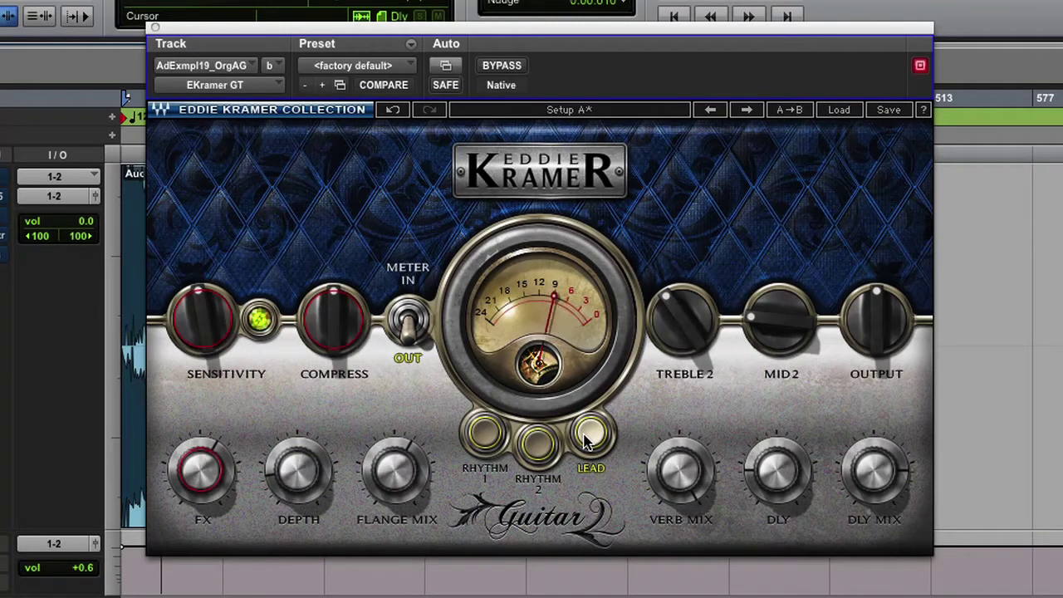
left_click(489, 437)
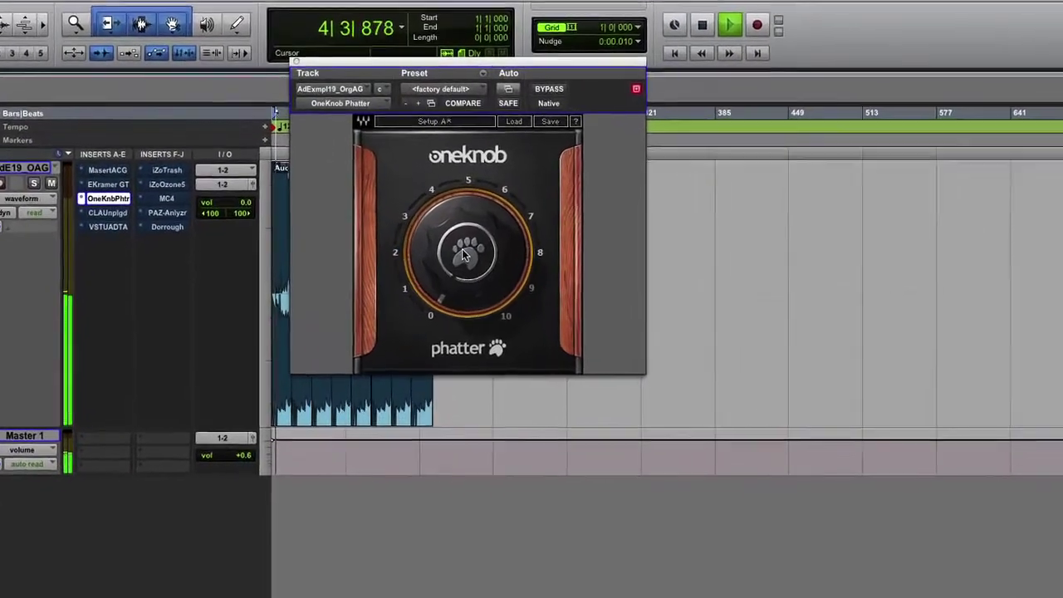
Raise the OneKnob Phatter amount to about 2, then near 4, then return it to 0.
mouse_move(417, 202)
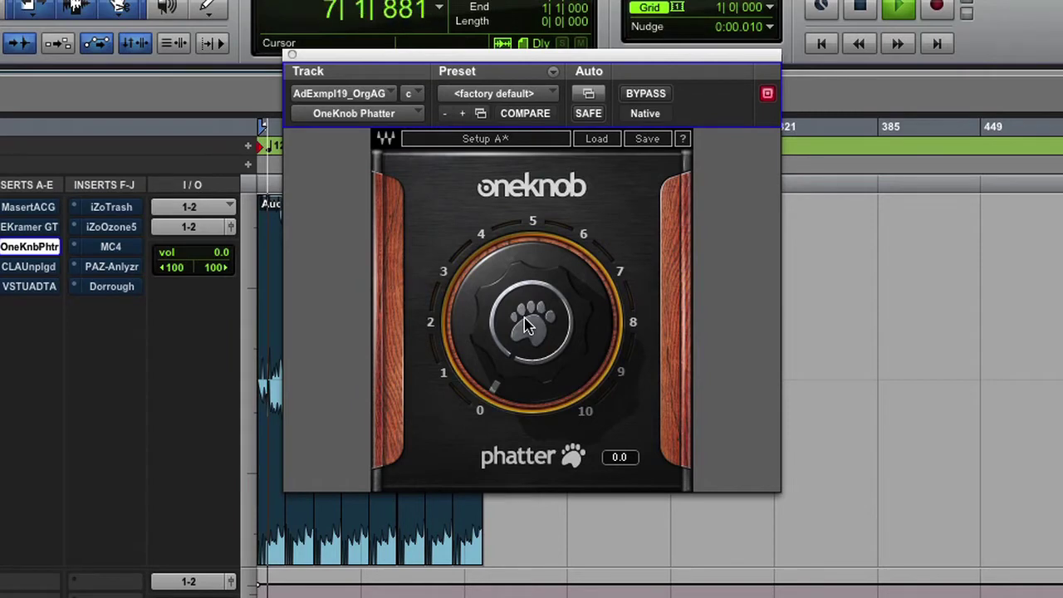
left_click_drag(525, 326, 526, 263)
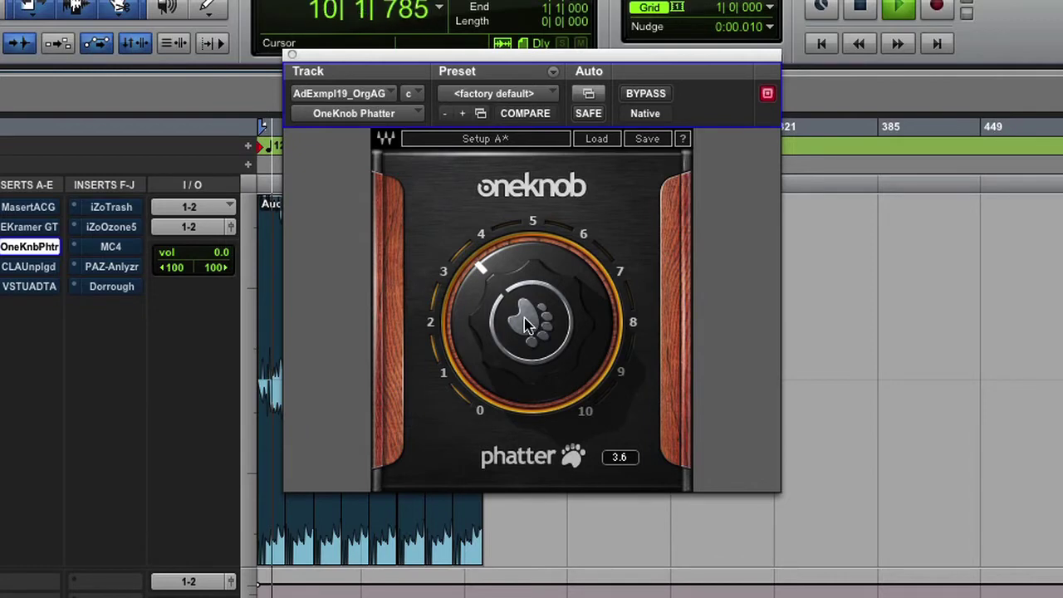
left_click_drag(525, 326, 525, 289)
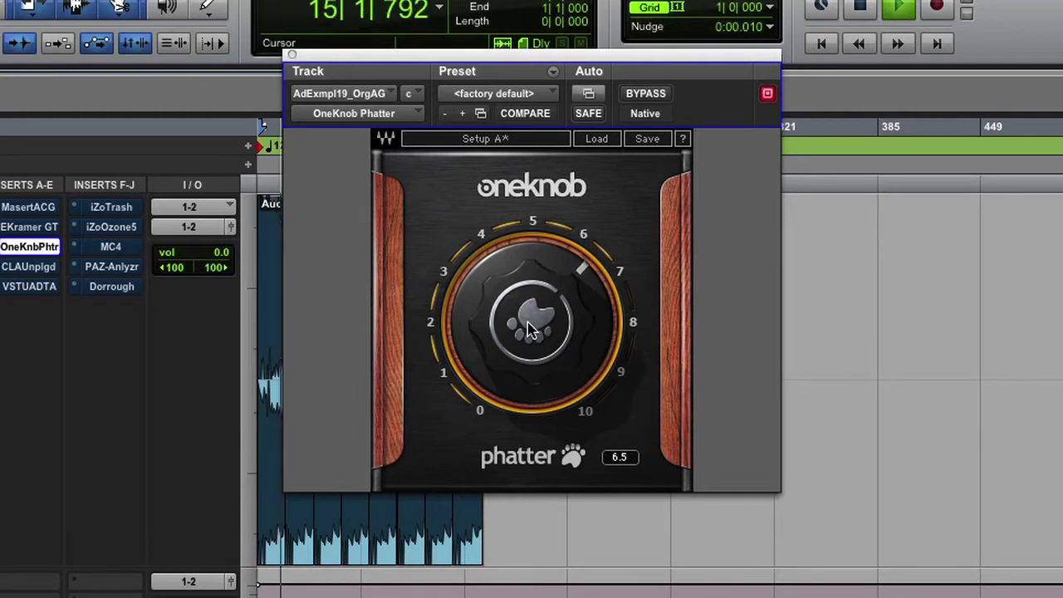
left_click_drag(531, 328, 531, 384)
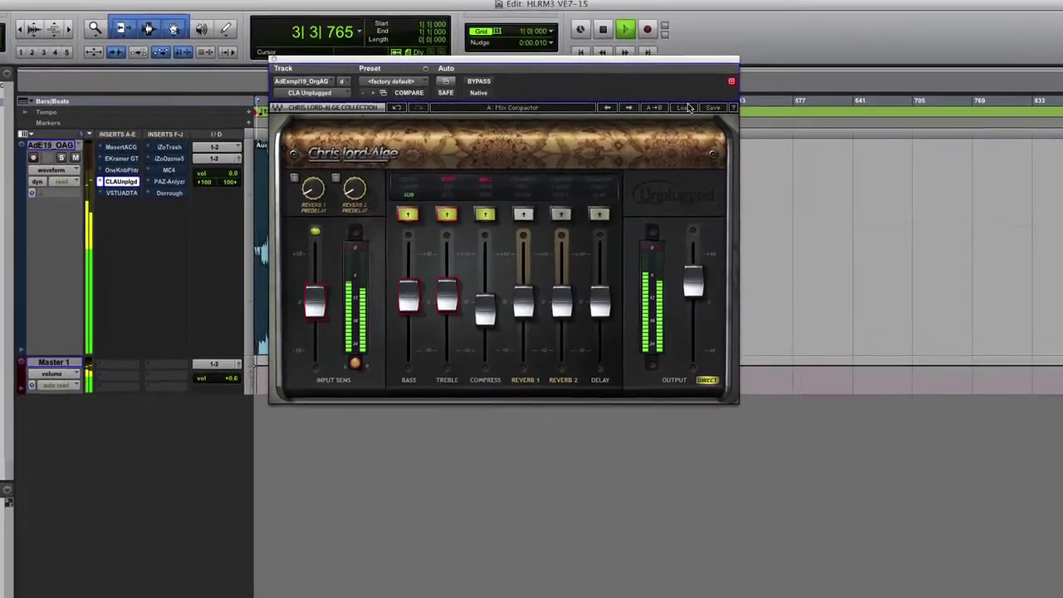
Load the Shiny Acoustic preset in CLA Unplugged and drop Reverb 1 and Reverb 2 to -10.0.
left_click(655, 108)
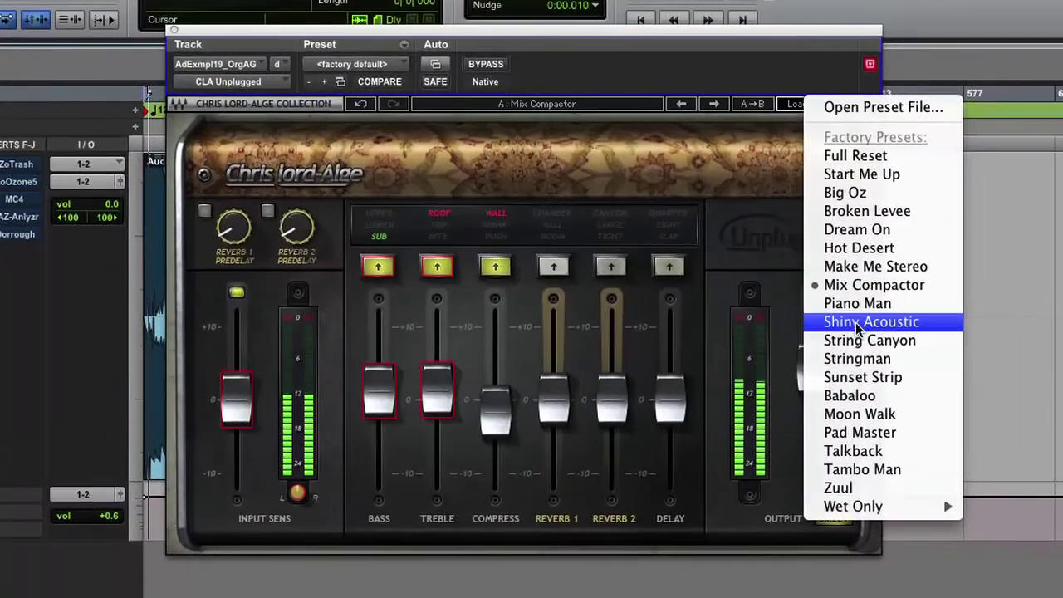
left_click(858, 330)
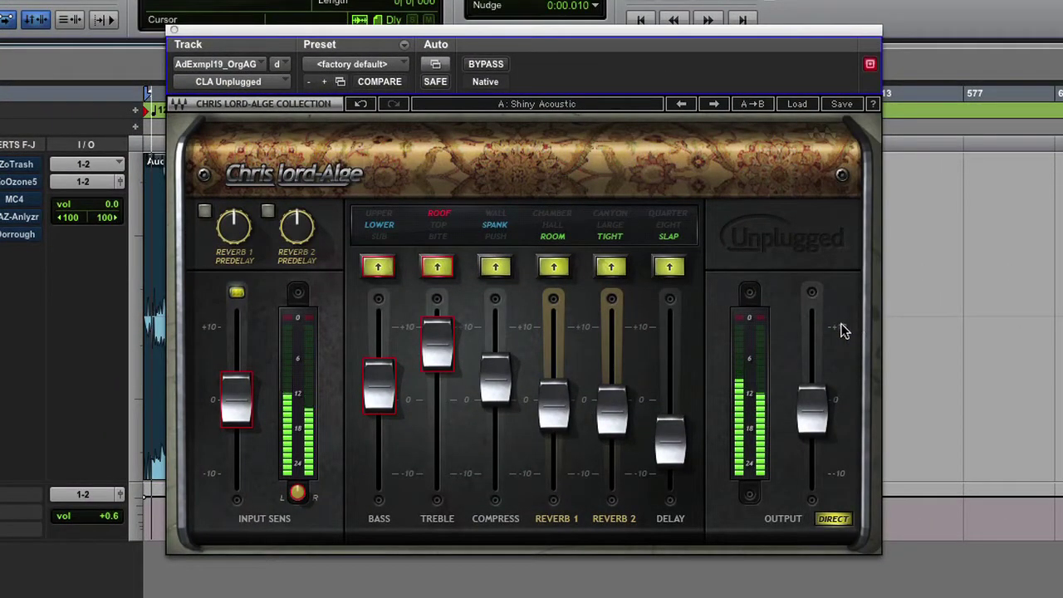
left_click_drag(556, 400, 561, 471)
left_click_drag(611, 415, 611, 471)
Bring the delay level below zero and push treble to its +10 maximum.
left_click_drag(669, 444, 670, 357)
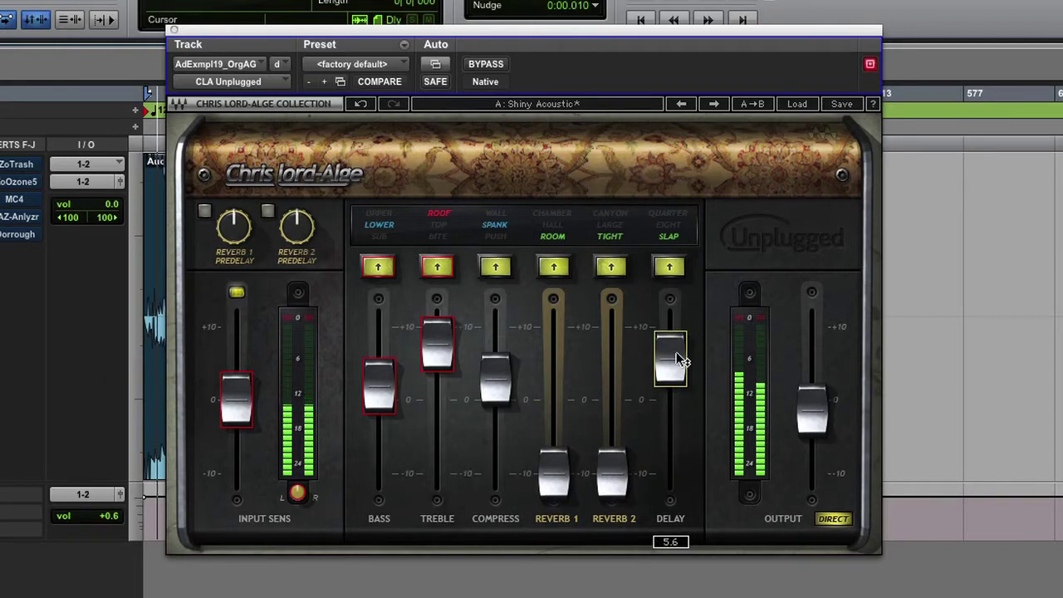
left_click_drag(677, 359, 671, 431)
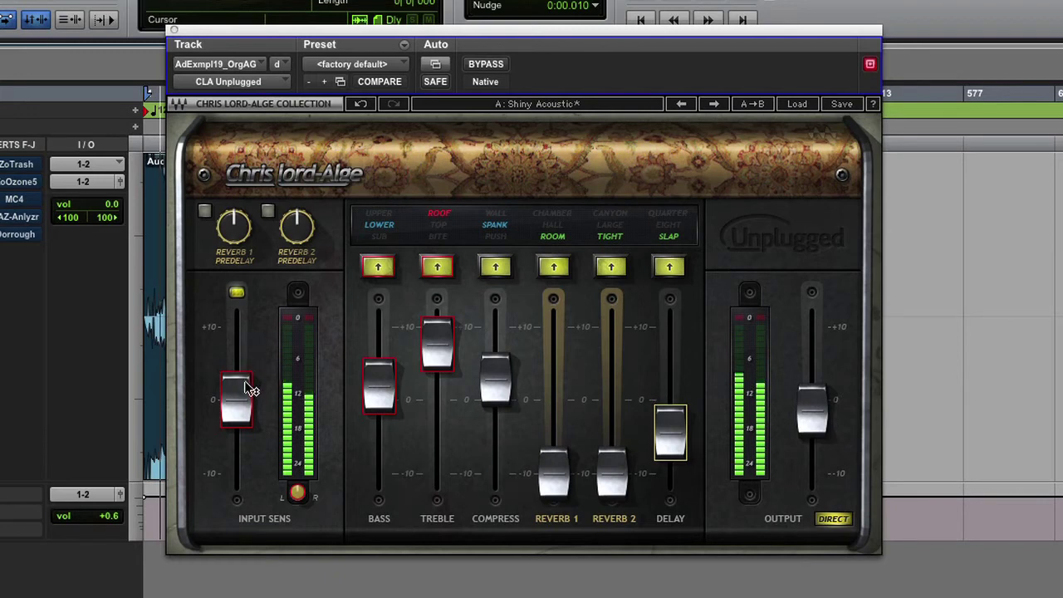
mouse_move(251, 390)
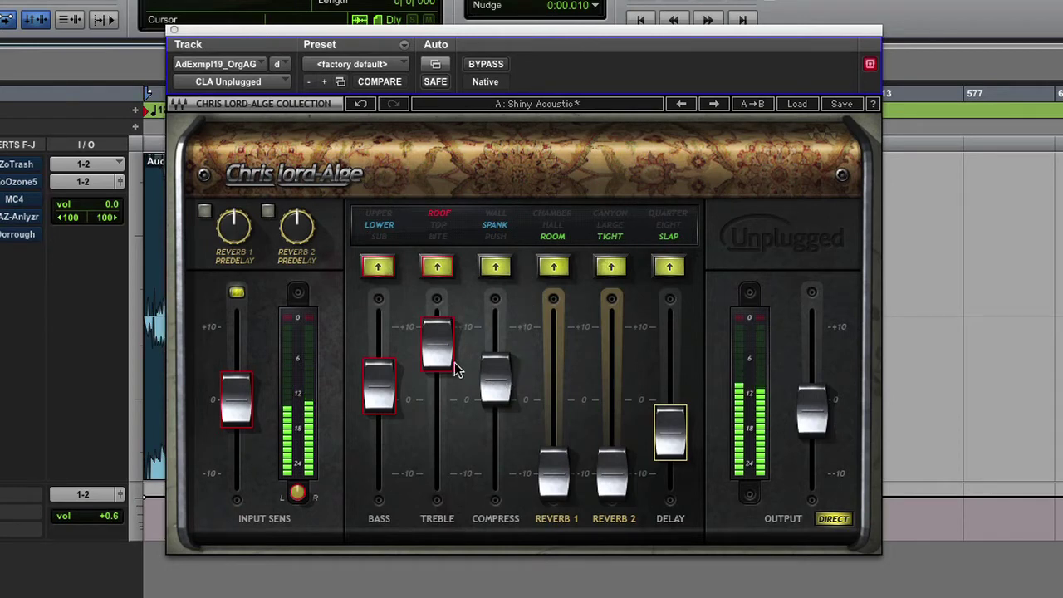
left_click_drag(437, 340, 440, 326)
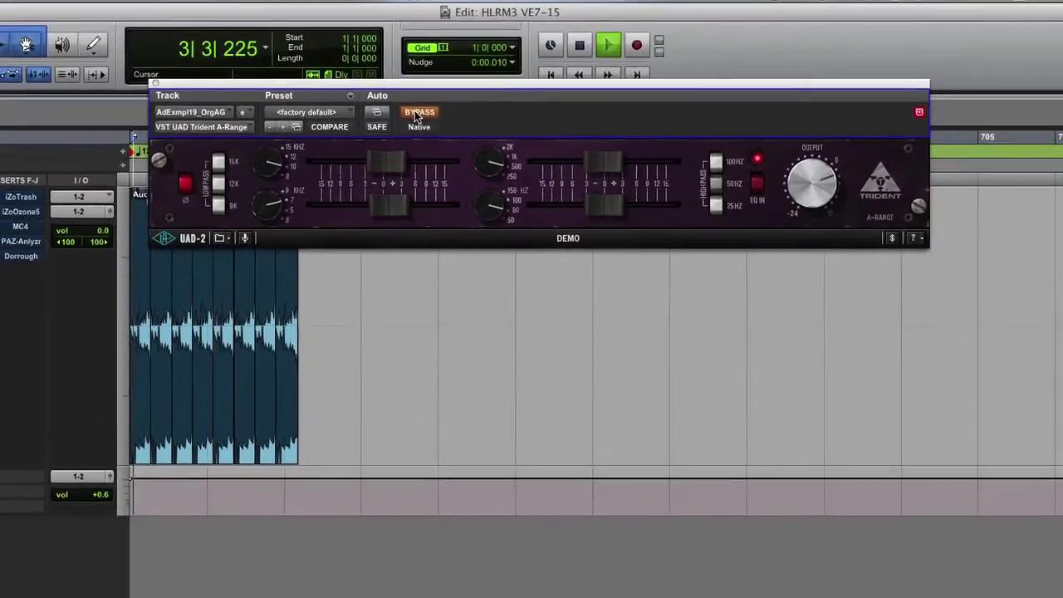
Un-bypass the Trident EQ and boost 150 Hz by about 4.5 dB, 9 kHz by about 3 dB, and 15 kHz.
left_click(475, 86)
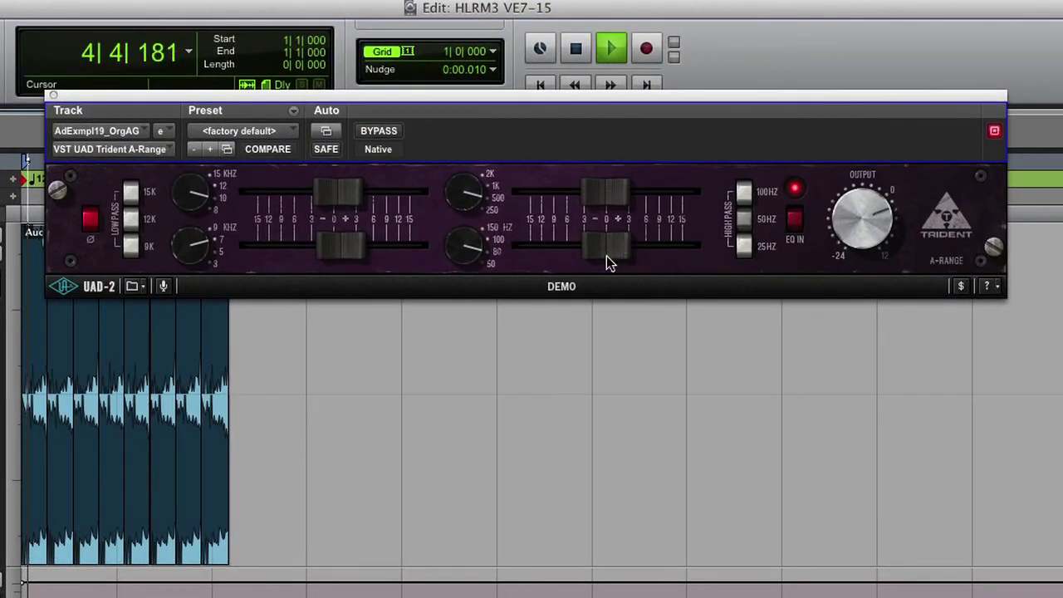
mouse_move(606, 256)
left_mouse_down()
mouse_move(649, 256)
mouse_move(540, 257)
mouse_move(592, 264)
left_mouse_up()
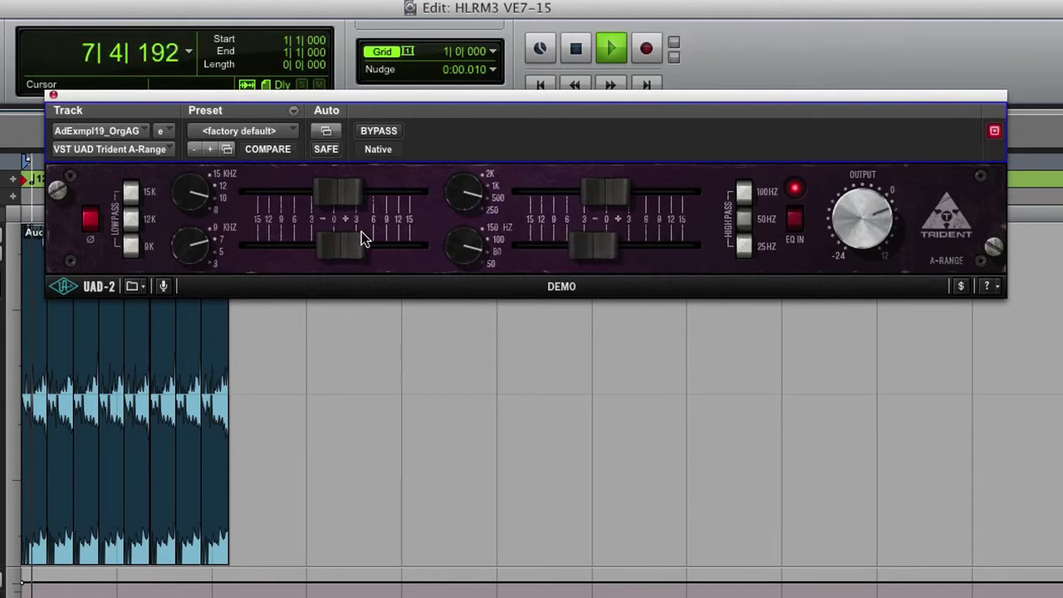
mouse_move(339, 196)
left_mouse_down()
mouse_move(399, 196)
mouse_move(357, 200)
left_mouse_up()
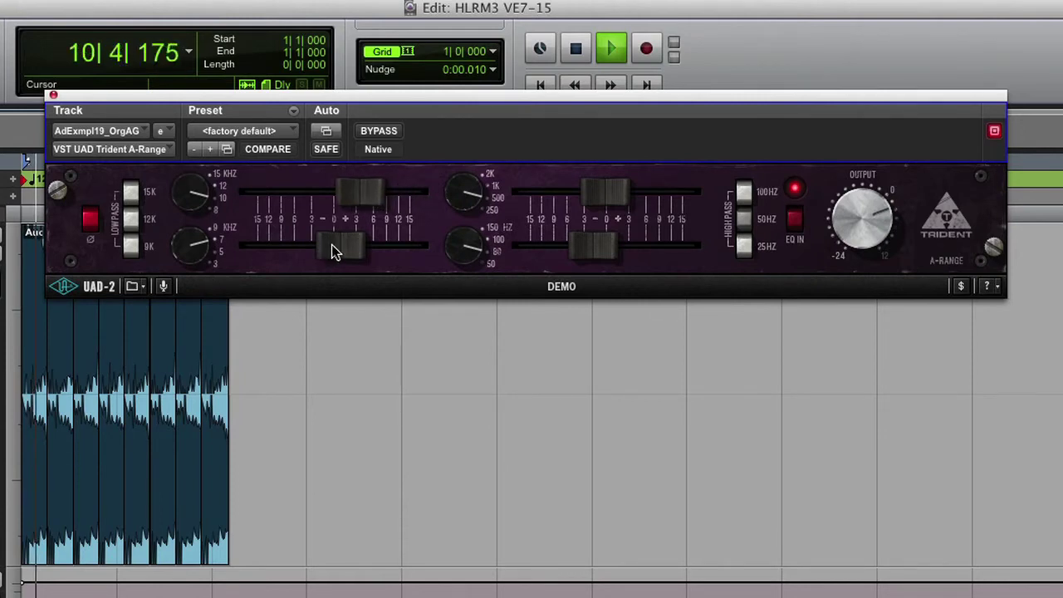
left_click_drag(344, 249, 371, 255)
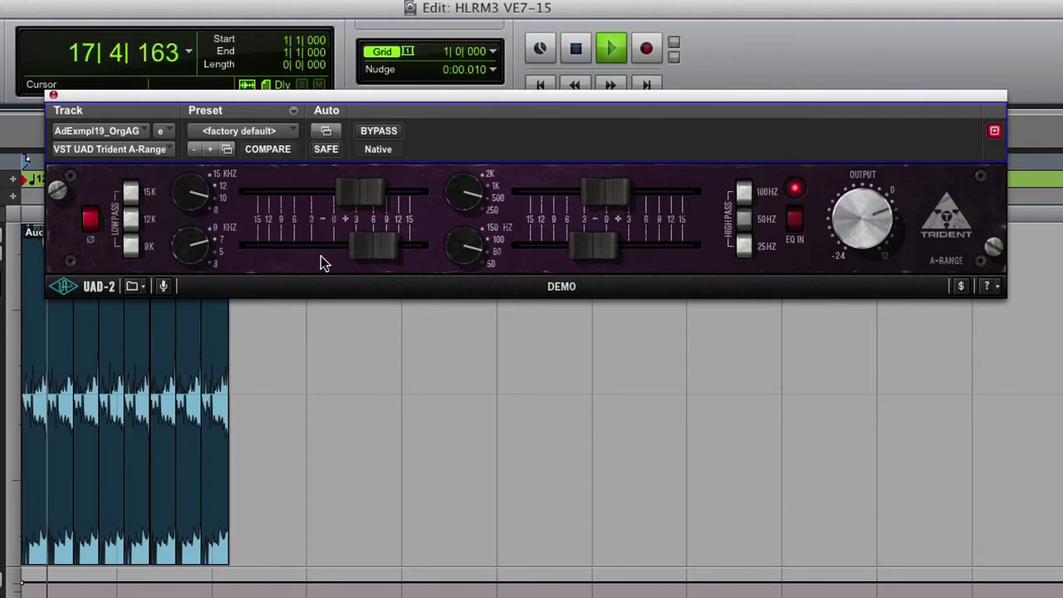
left_click_drag(360, 205, 381, 202)
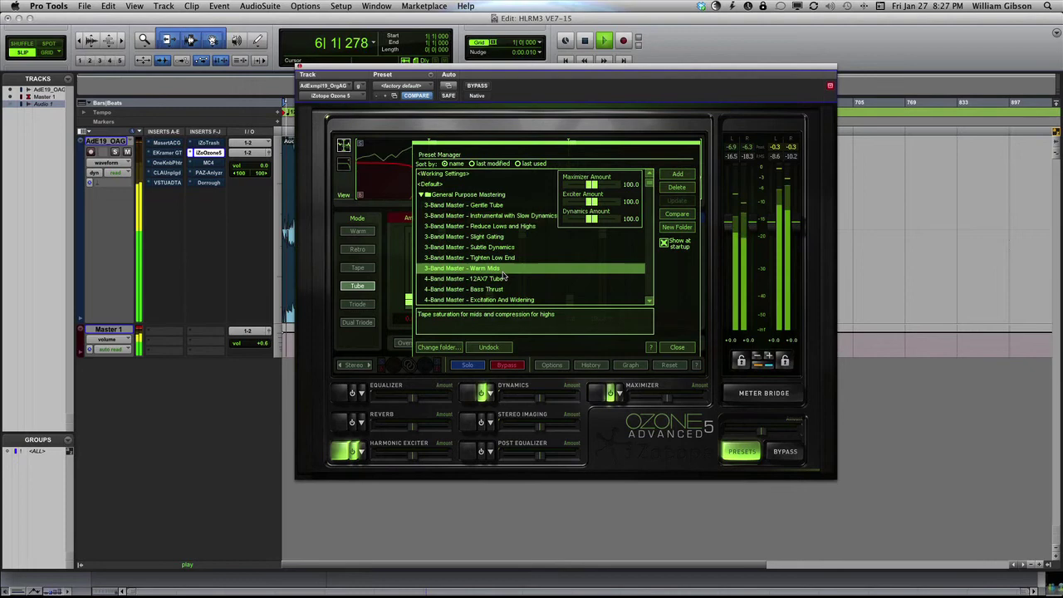
Audition Ozone's Slight Gating and Slow Dynamics presets, then load FX Track - Excite and Revive Old Clips.
key("space")
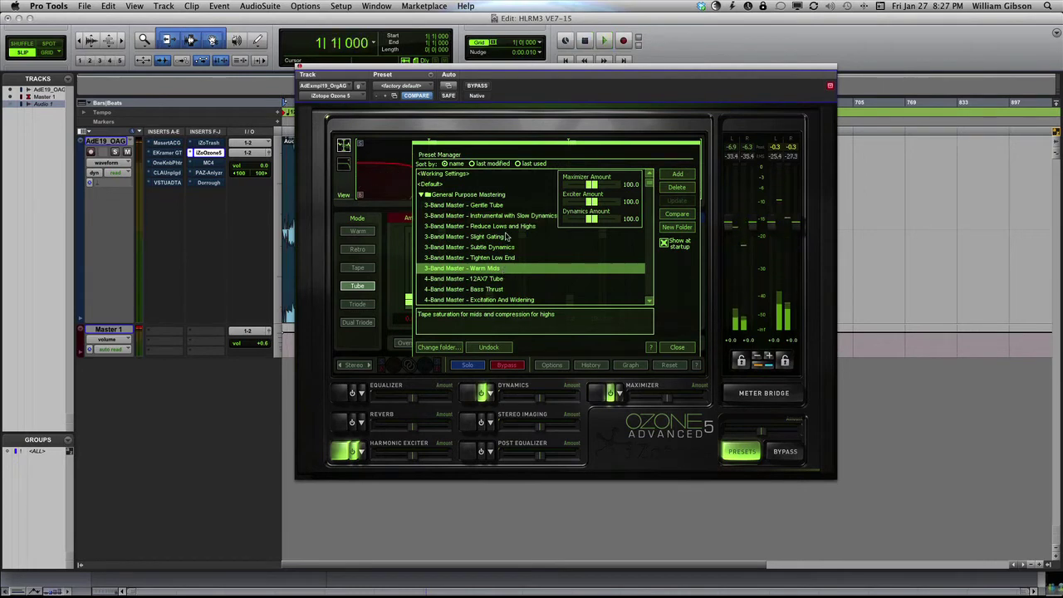
left_click(502, 238)
key("space")
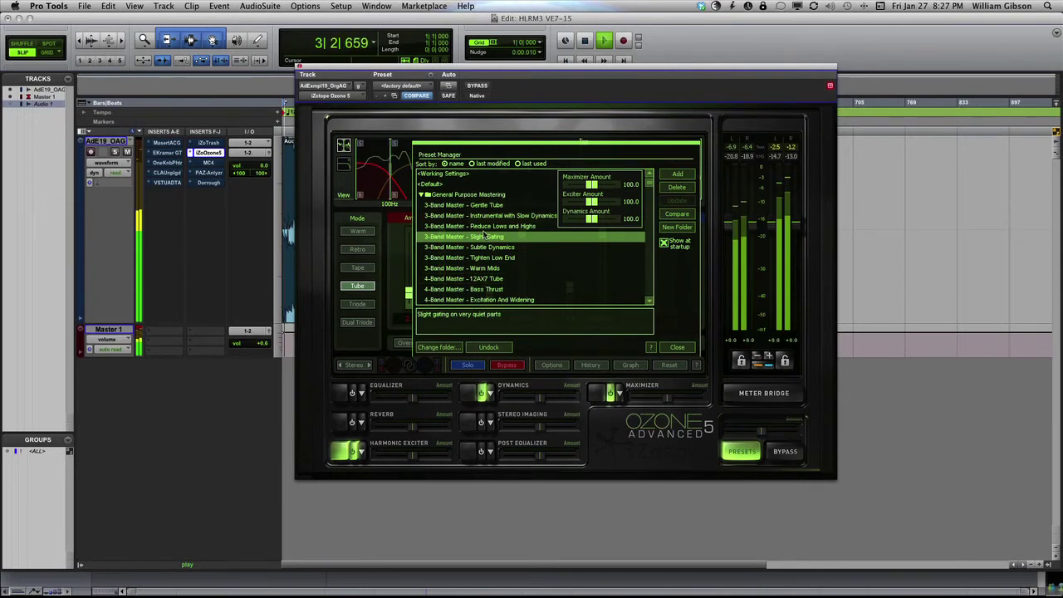
key("space")
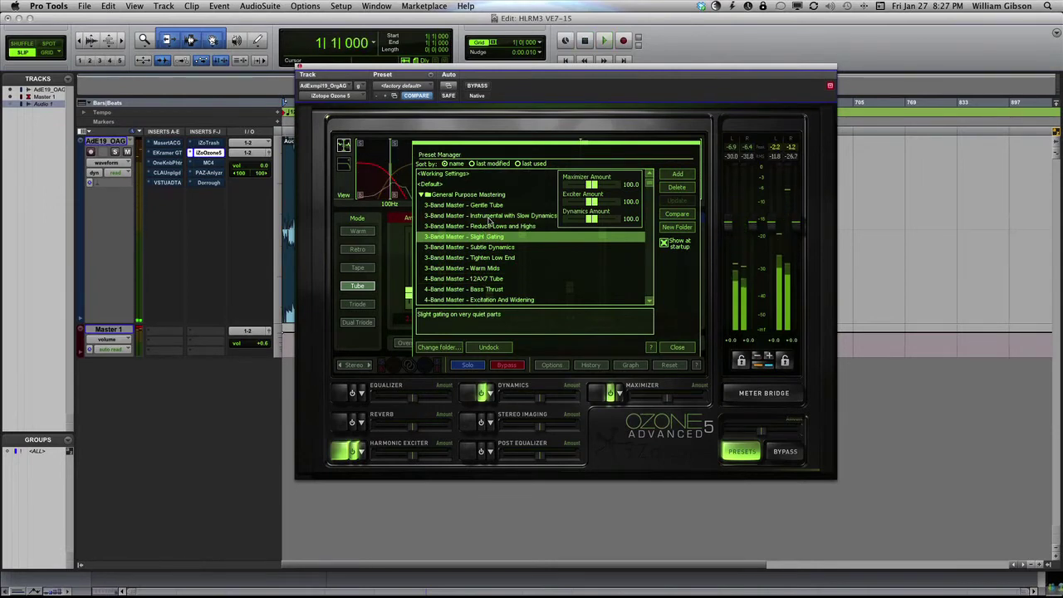
left_click(489, 216)
key("space")
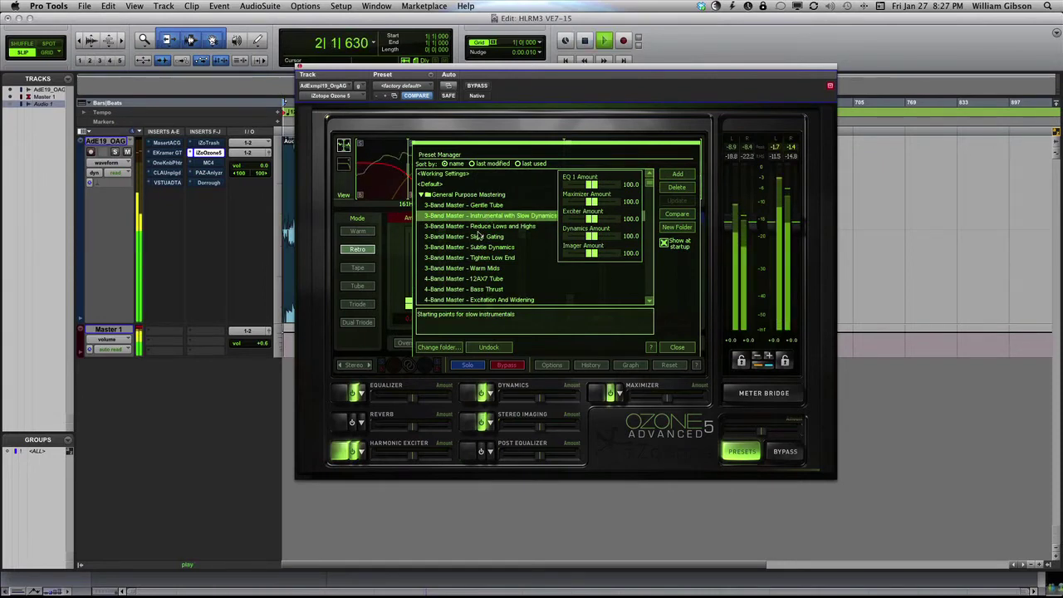
scroll(478, 237, "down", 10)
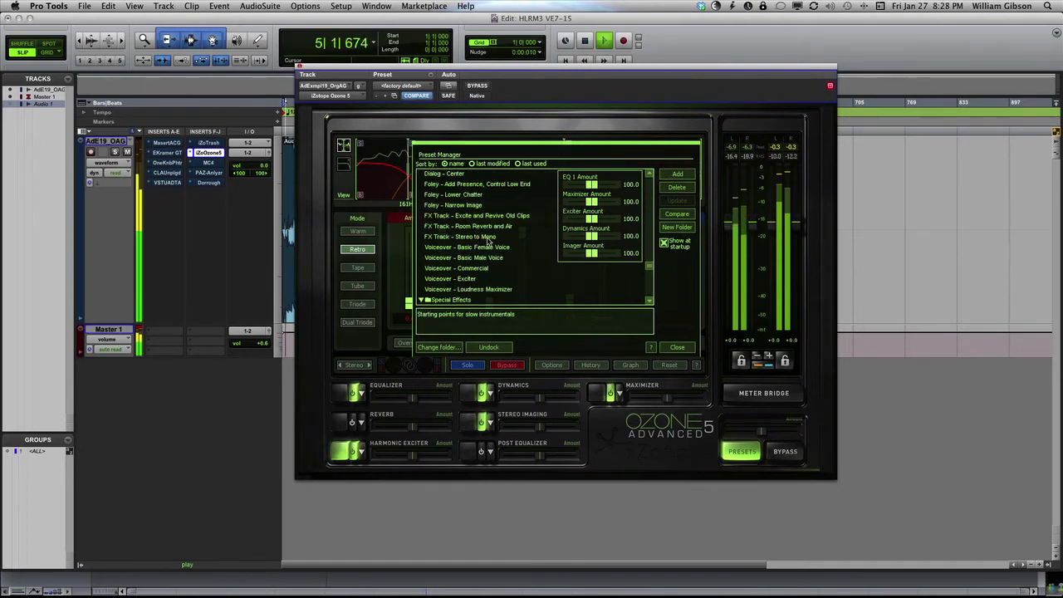
left_click(488, 217)
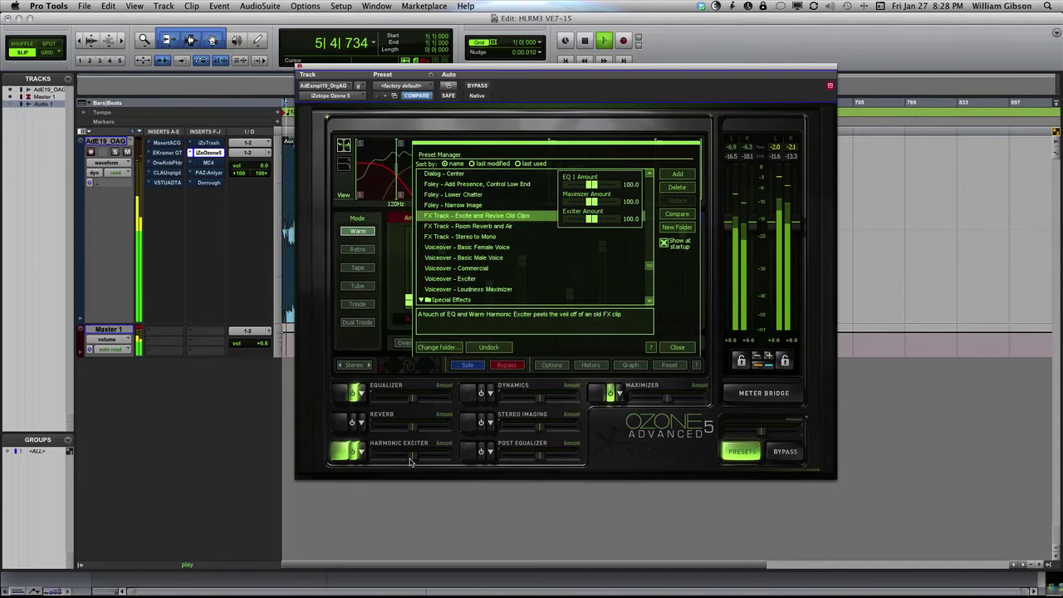
Raise the harmonic exciter to 193.8 and switch on reverb at a lowered amount.
left_click_drag(410, 462, 443, 461)
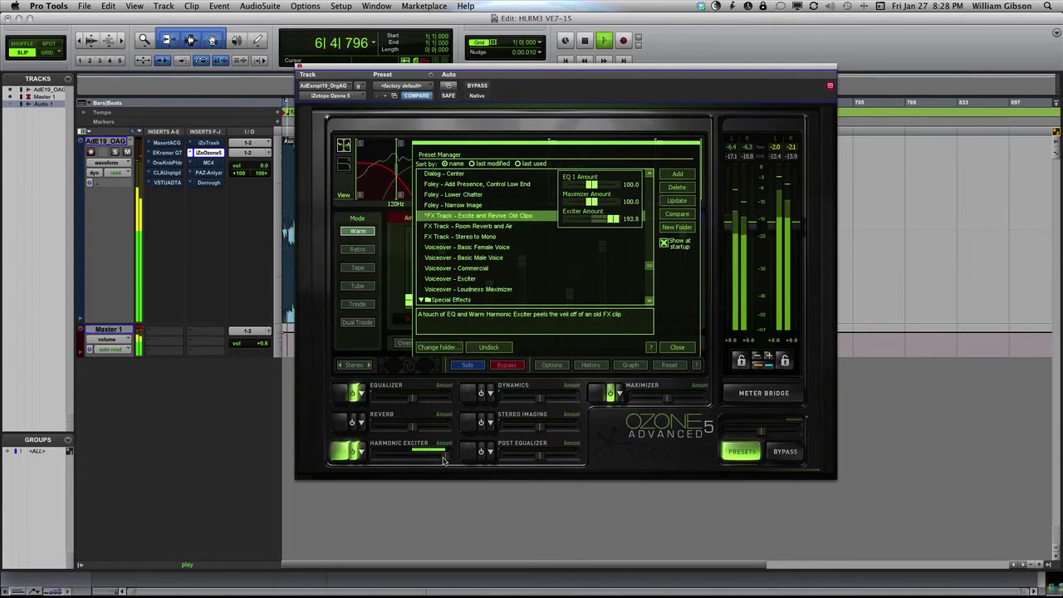
left_click(352, 424)
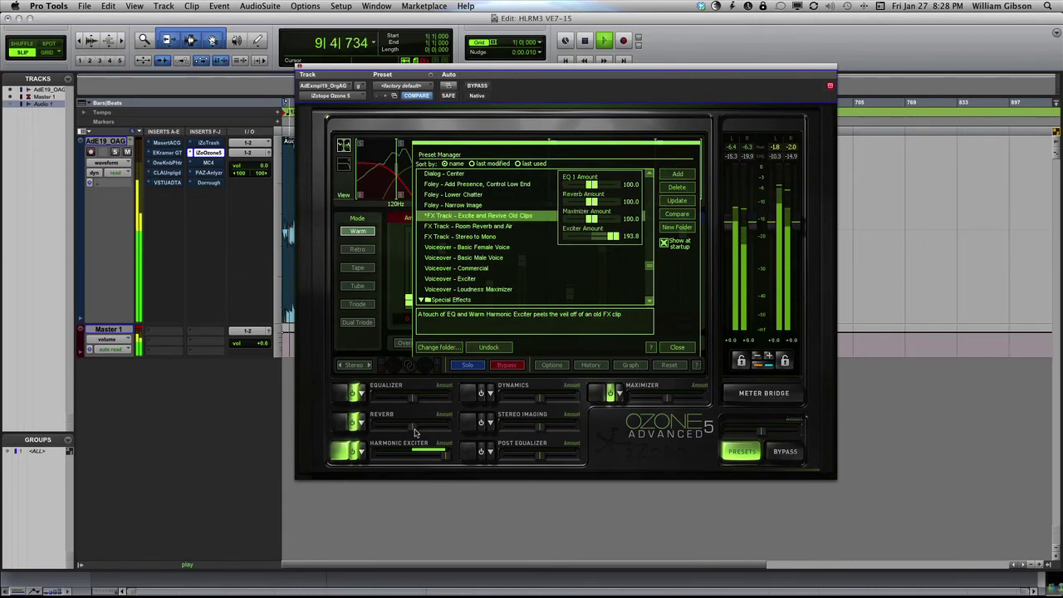
left_click_drag(415, 432, 380, 430)
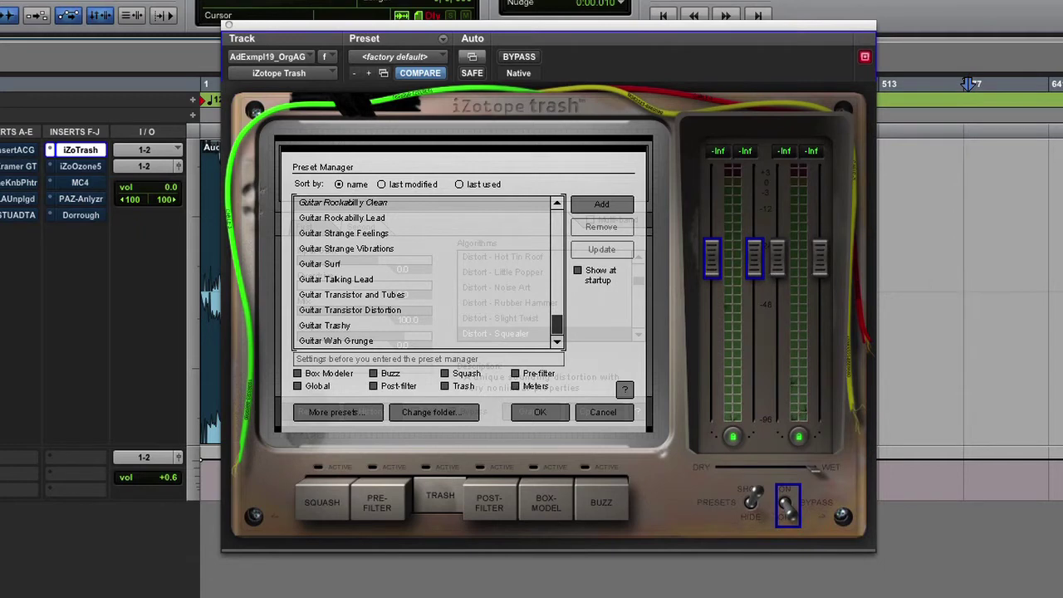
Play the session and audition Guitar Strange Feelings, then Guitar Transistor Distortion in Trash.
key("Return")
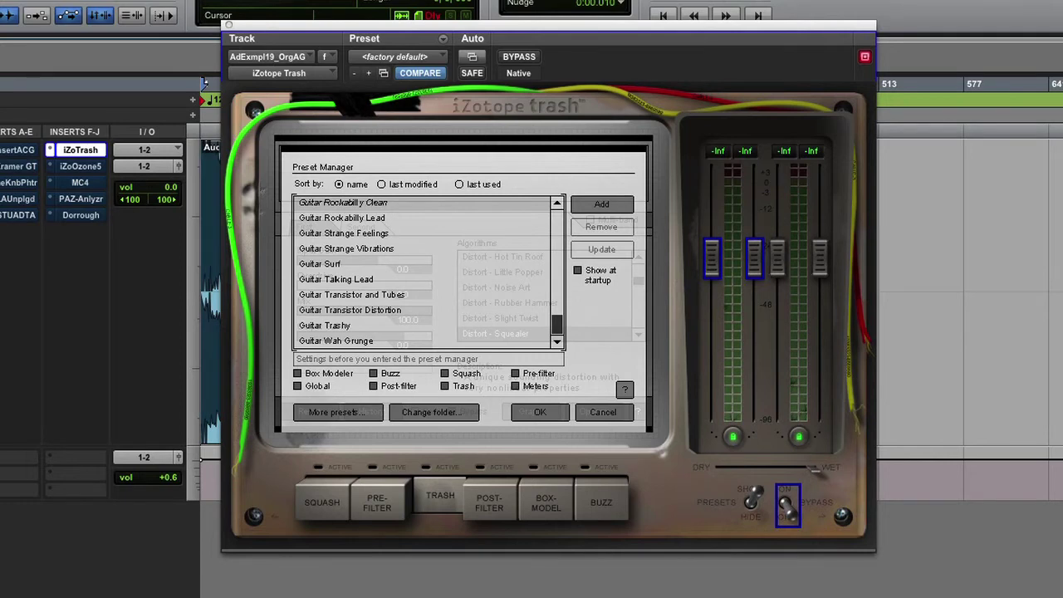
left_click(967, 248)
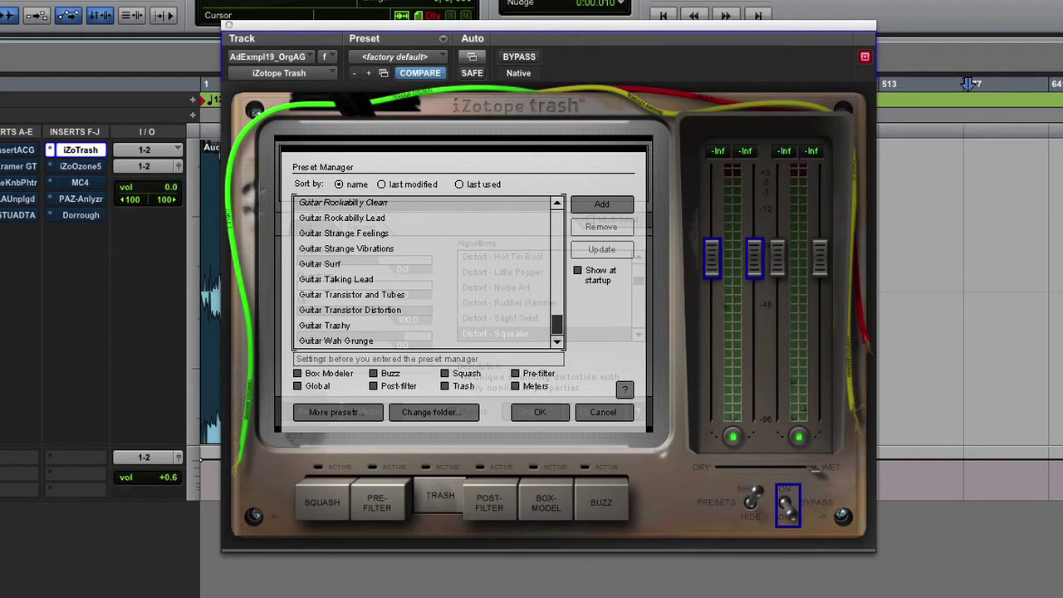
key("Return")
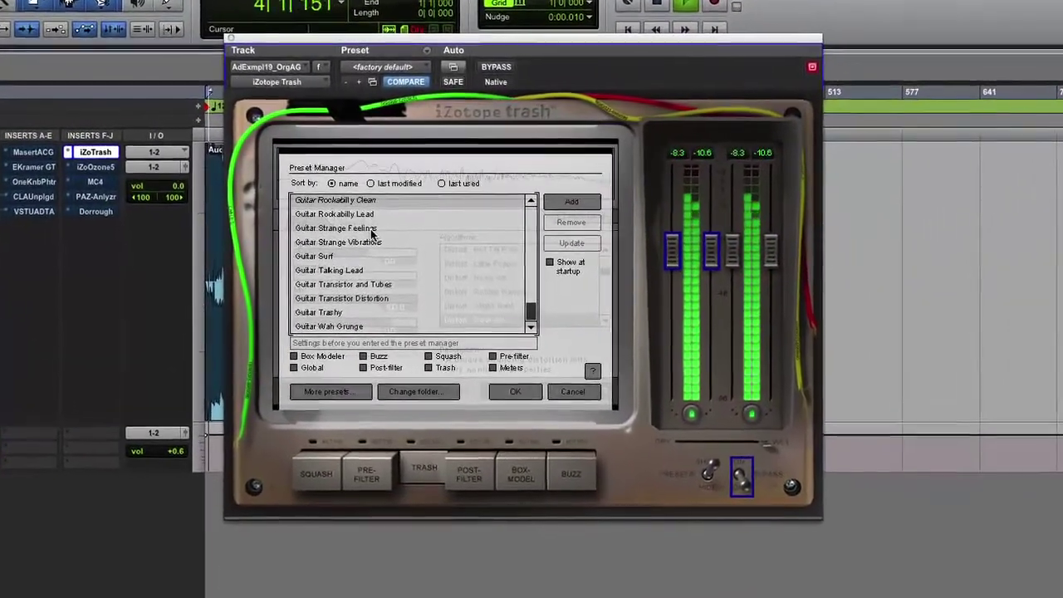
left_click(371, 235)
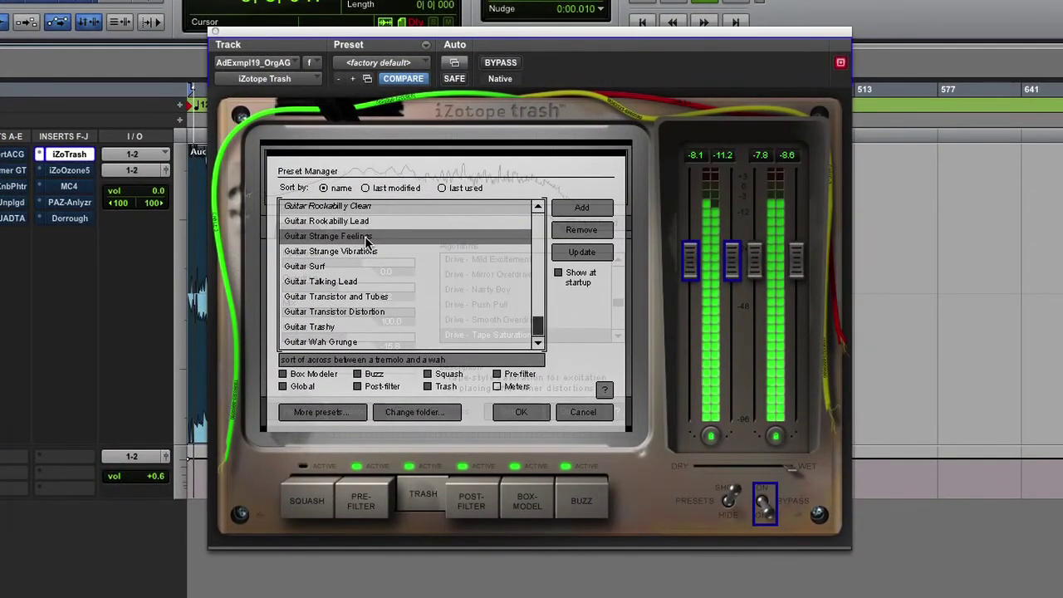
left_click(340, 315)
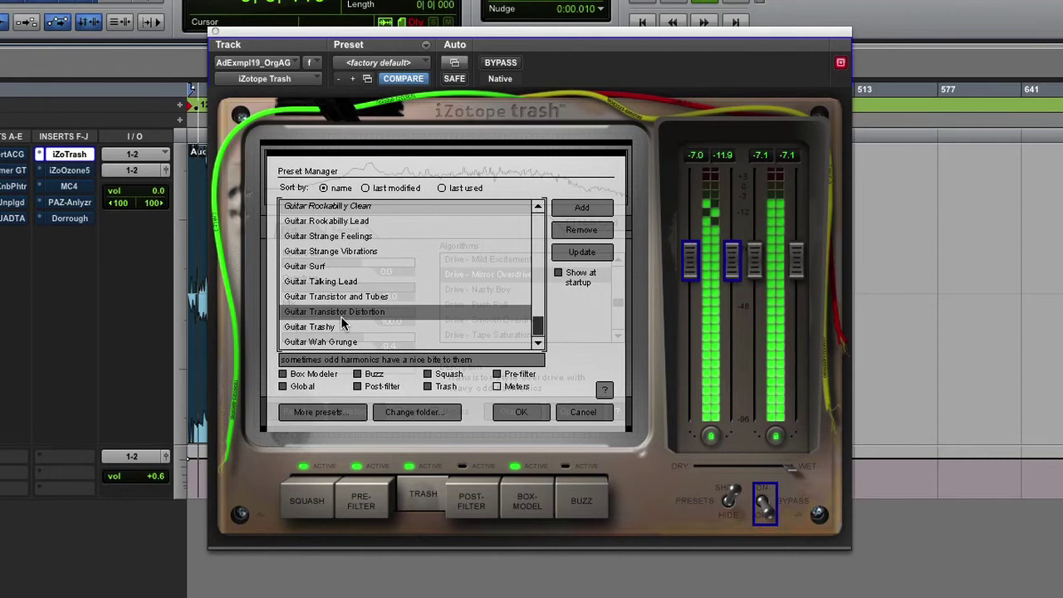
Audition Bass Low Pass Wah, Bass Paul and Guitar Wah Grunge, settling on Guitar Rockabilly Clean.
scroll(341, 316, "up", 5)
scroll(340, 319, "up", 10)
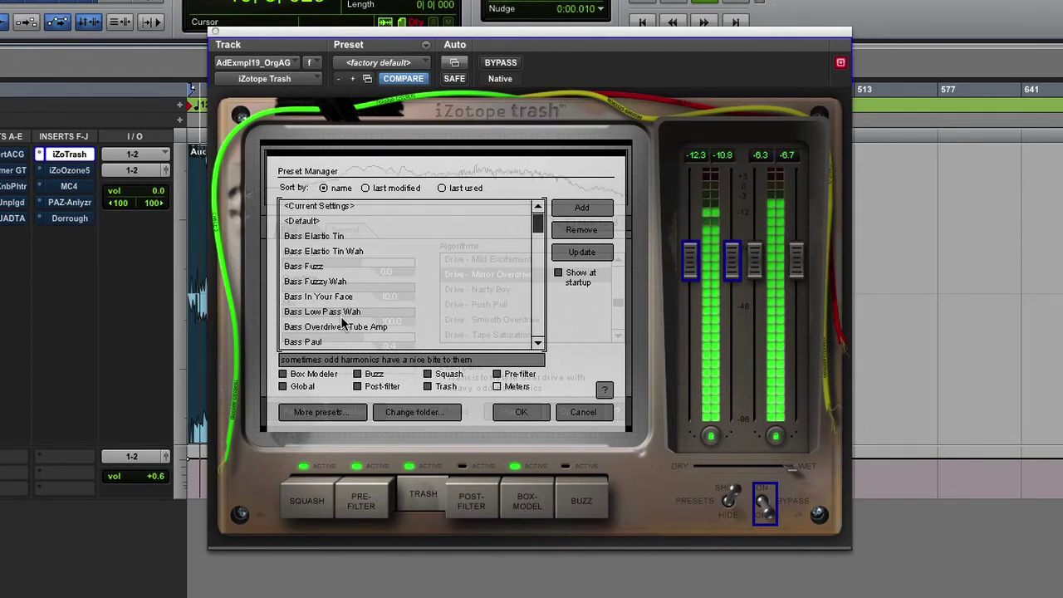
left_click(339, 314)
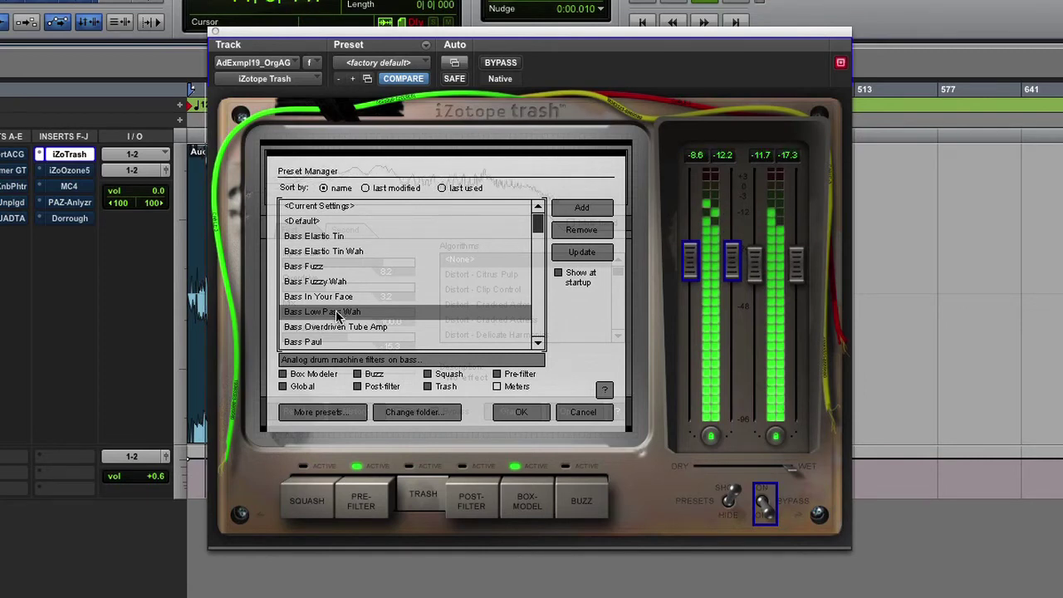
left_click(325, 341)
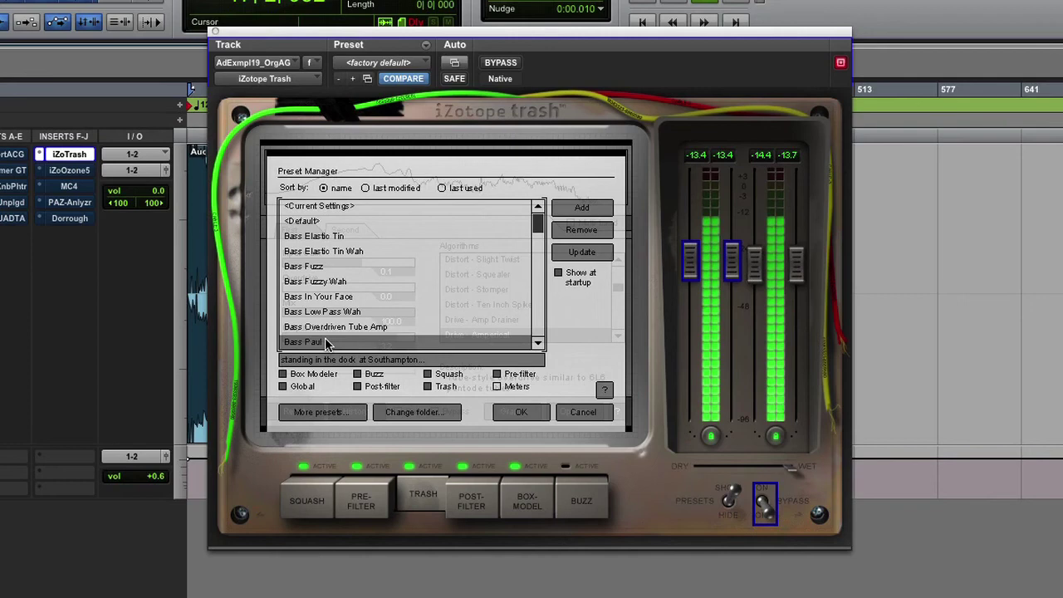
scroll(324, 342, "down", 10)
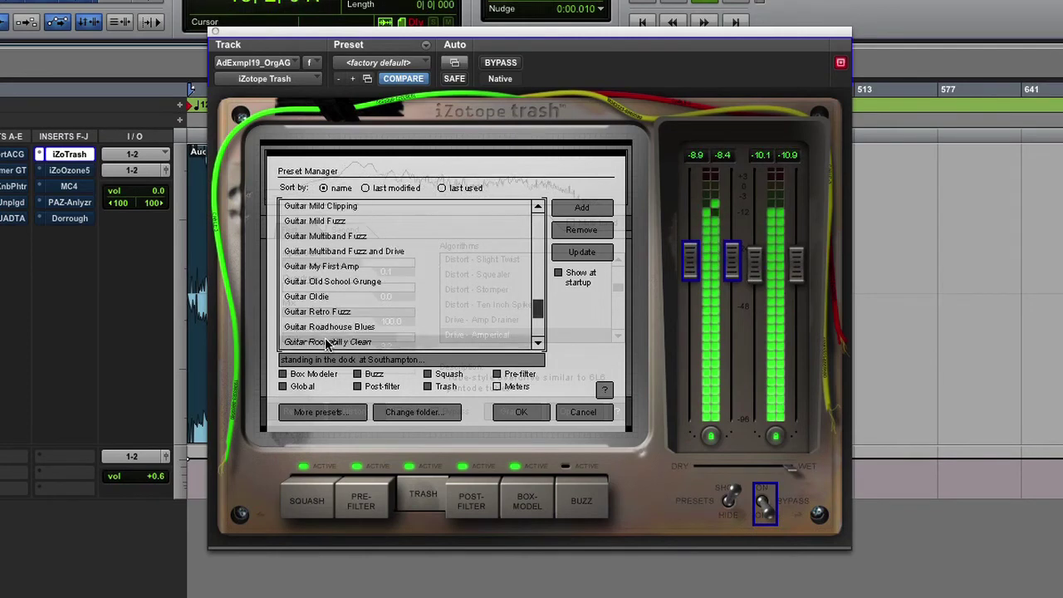
scroll(326, 342, "down", 3)
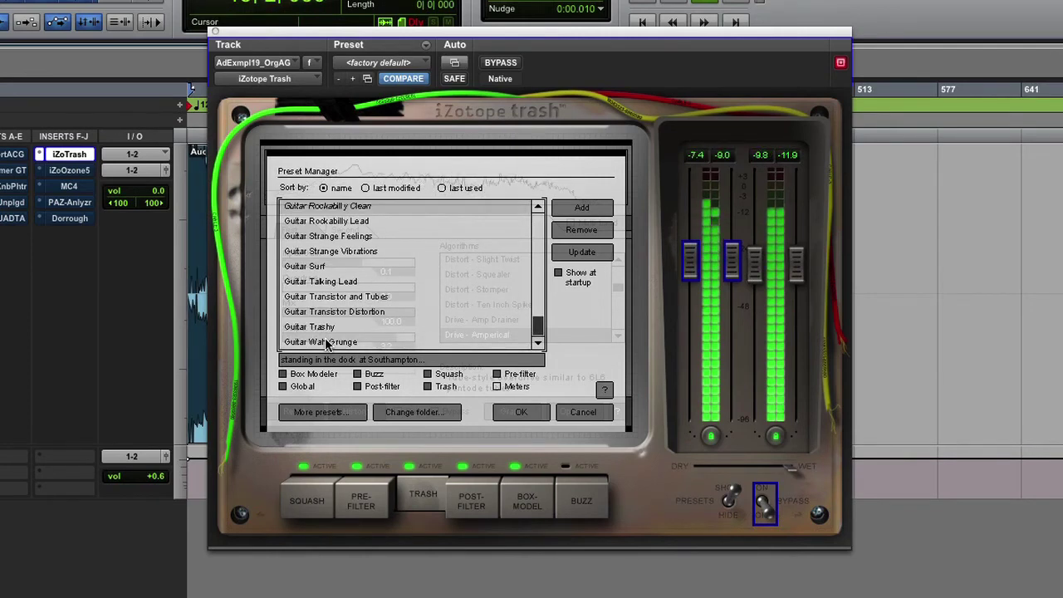
left_click(326, 342)
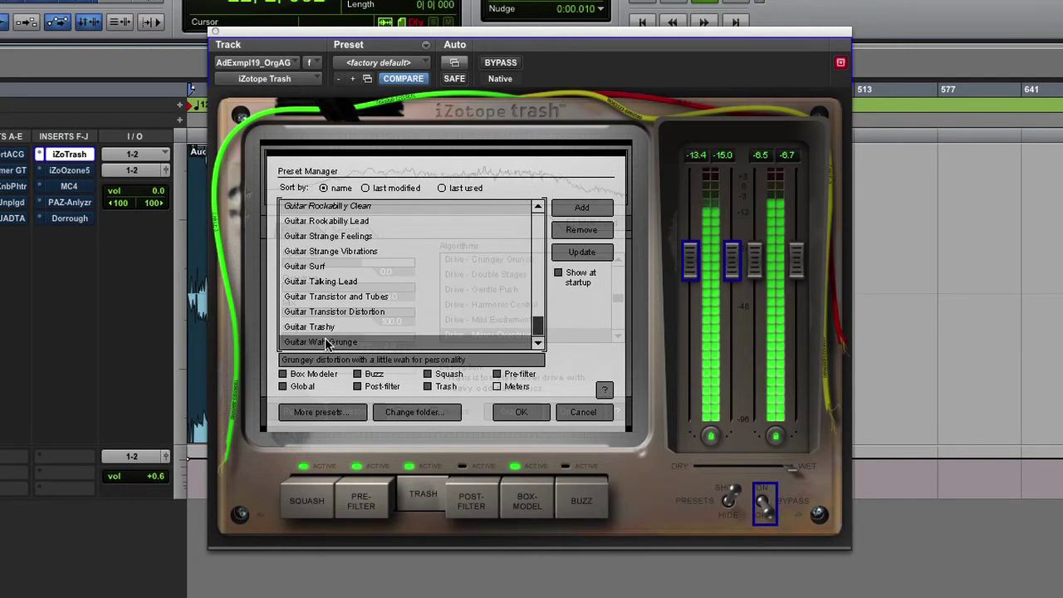
left_click(347, 208)
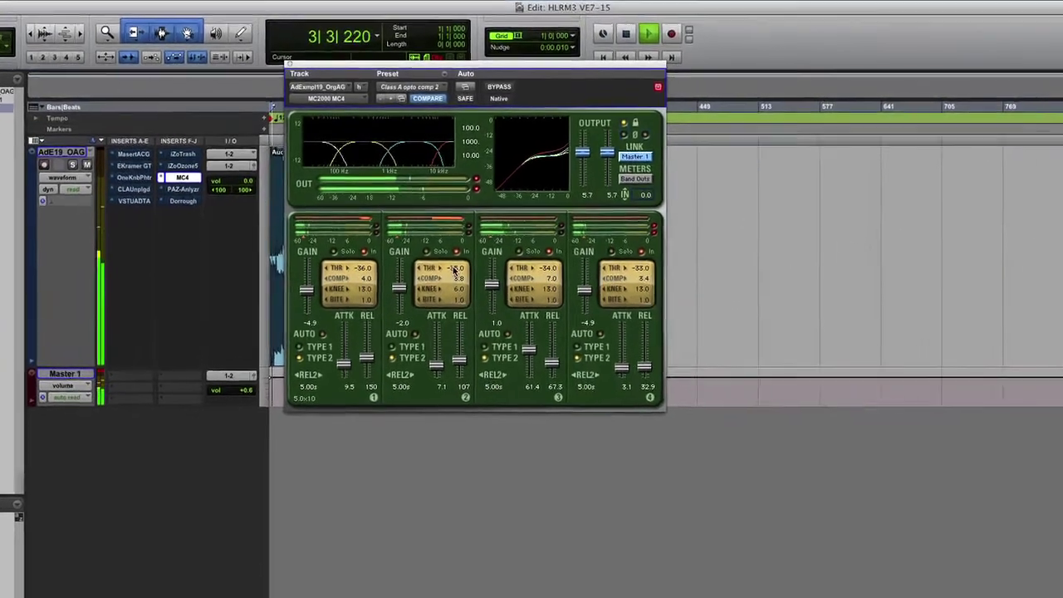
Enter -20 as band 2's threshold on the MC4.
left_click(439, 239)
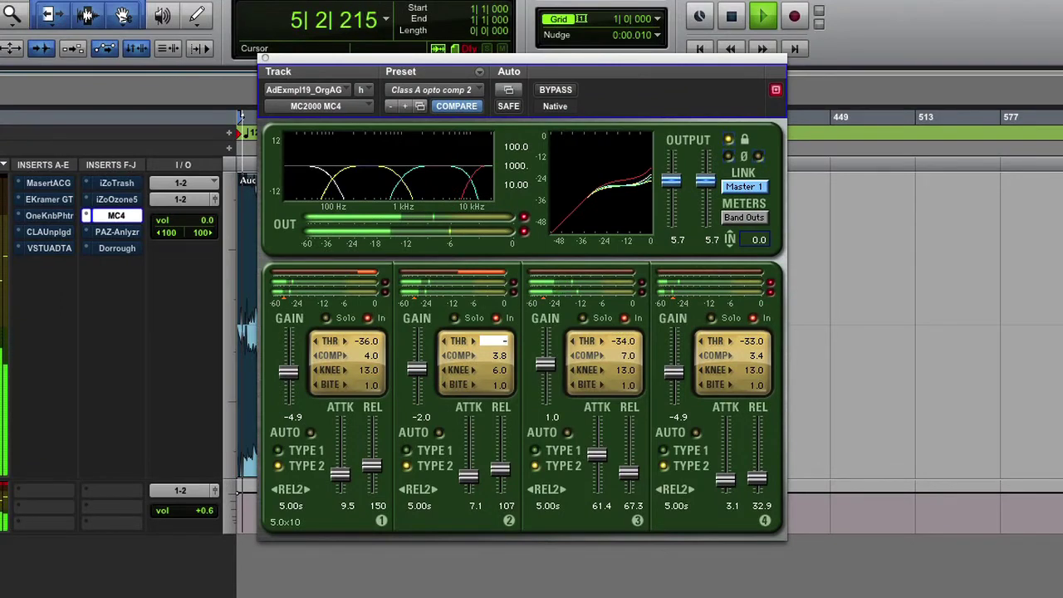
type("-20")
key("Return")
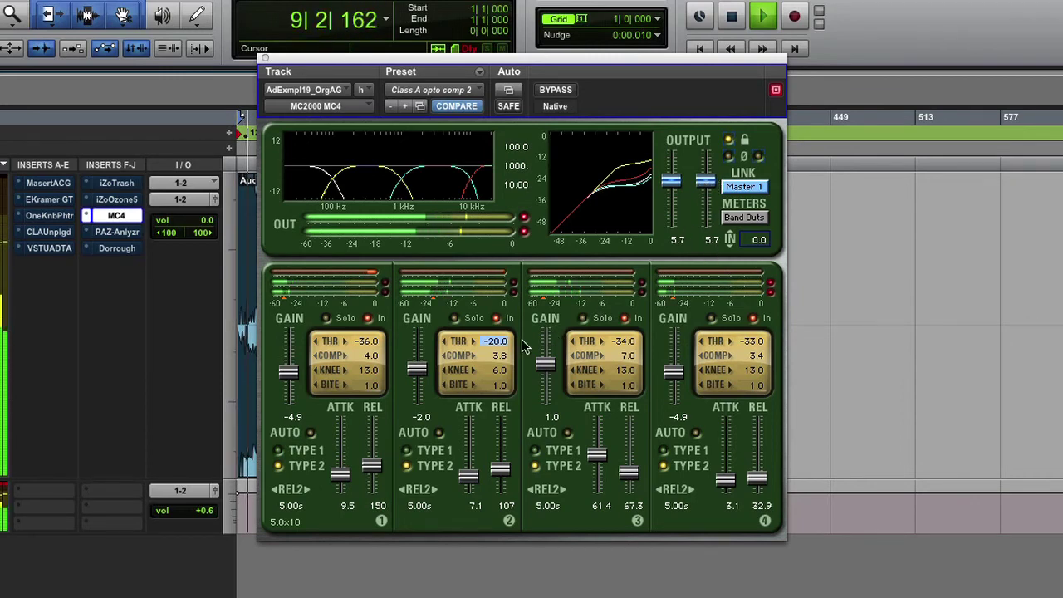
Lower band 2's gain to -6.9 and raise band 4's gain to 7.6.
left_click(421, 380)
left_click_drag(420, 375, 421, 388)
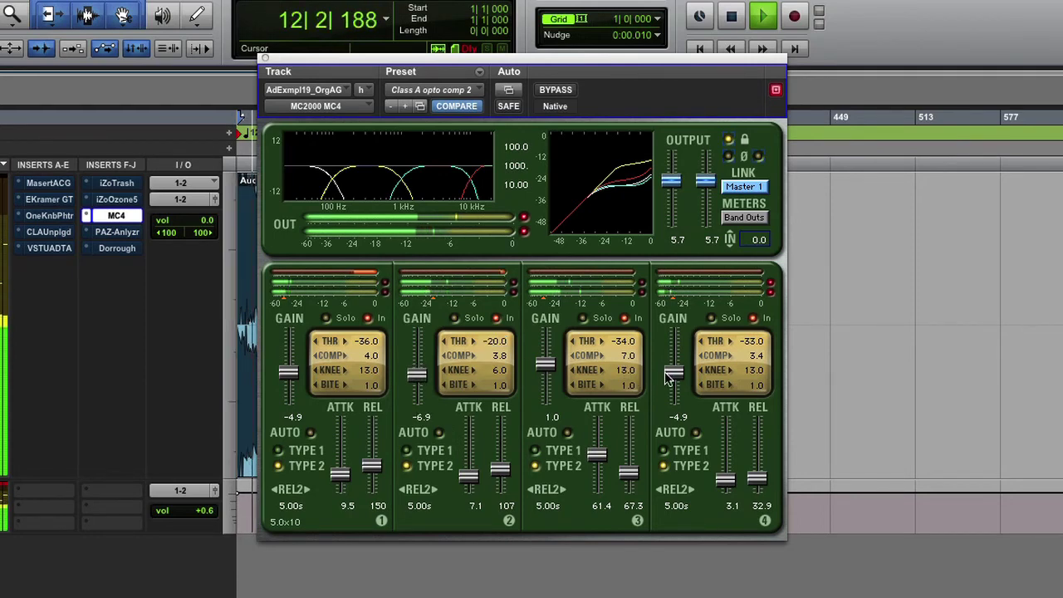
left_click_drag(673, 373, 673, 357)
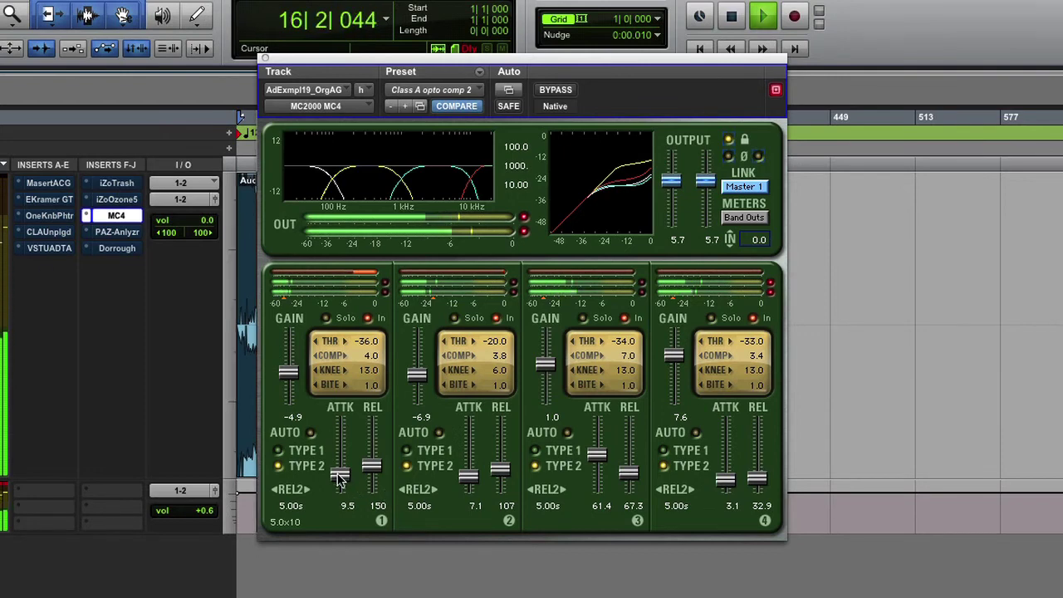
left_click(371, 390)
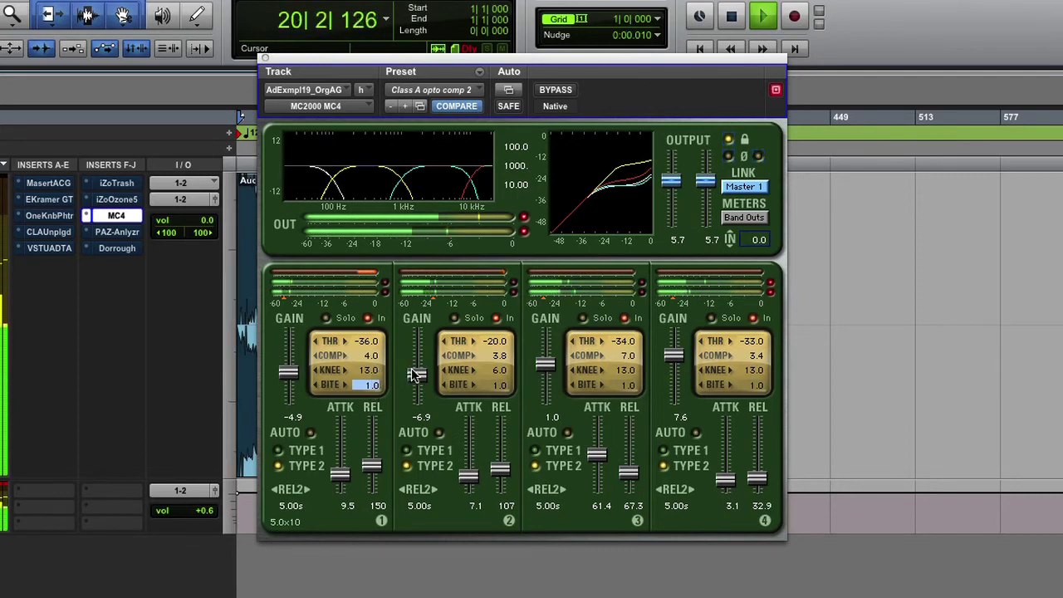
Enter 2 as band 1's knee on the MC4 and nudge band 1's gain up.
left_click(367, 371)
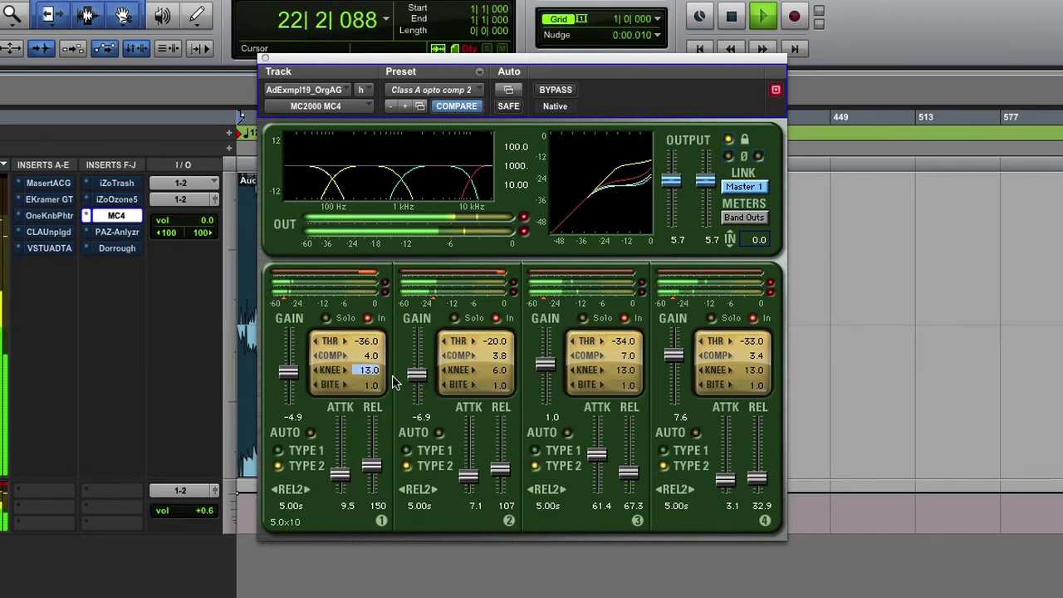
type("2")
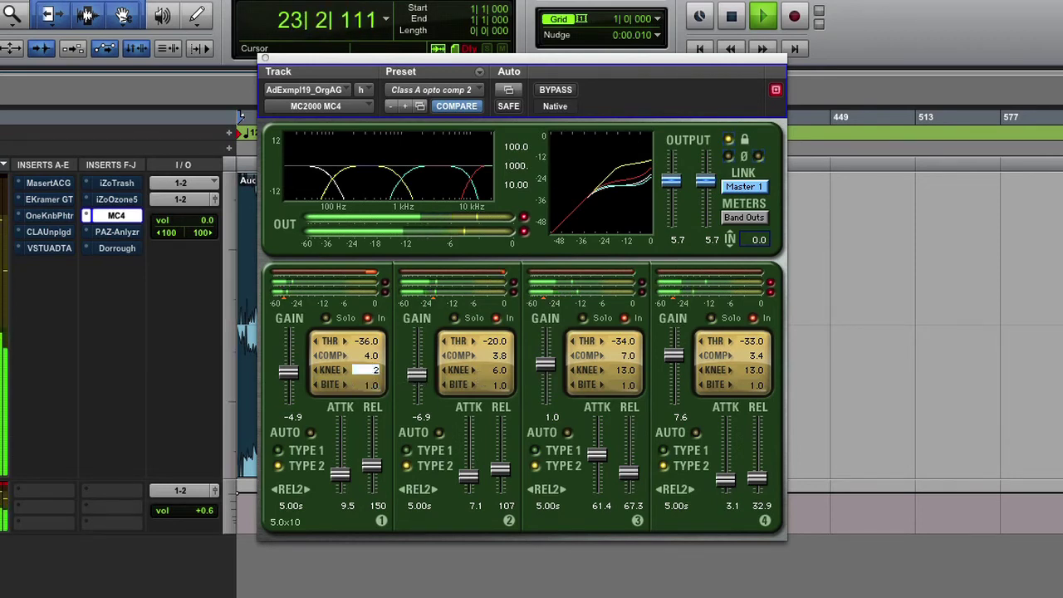
key("Return")
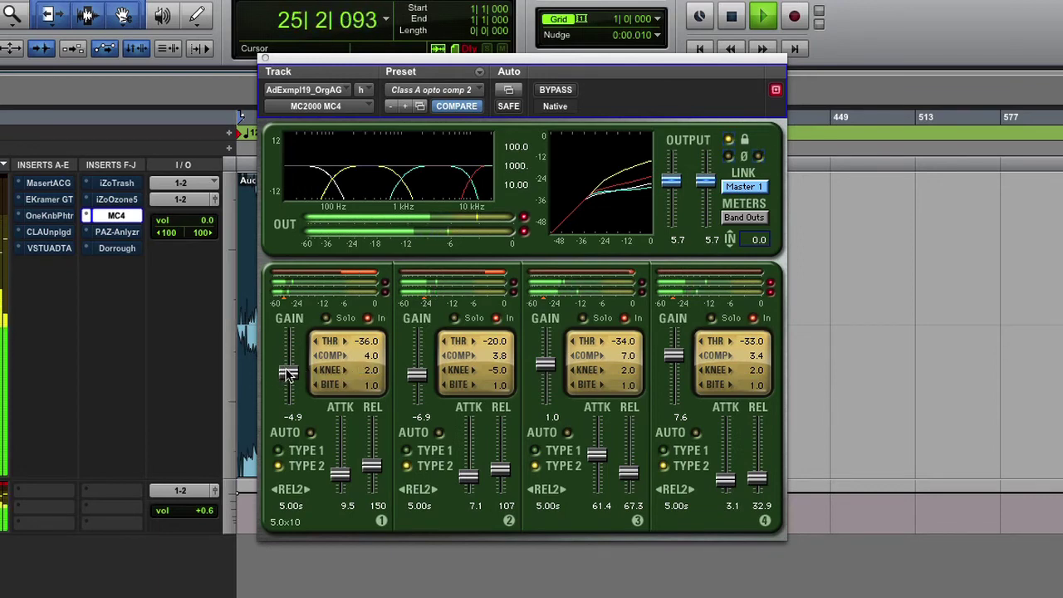
left_click_drag(288, 372, 287, 374)
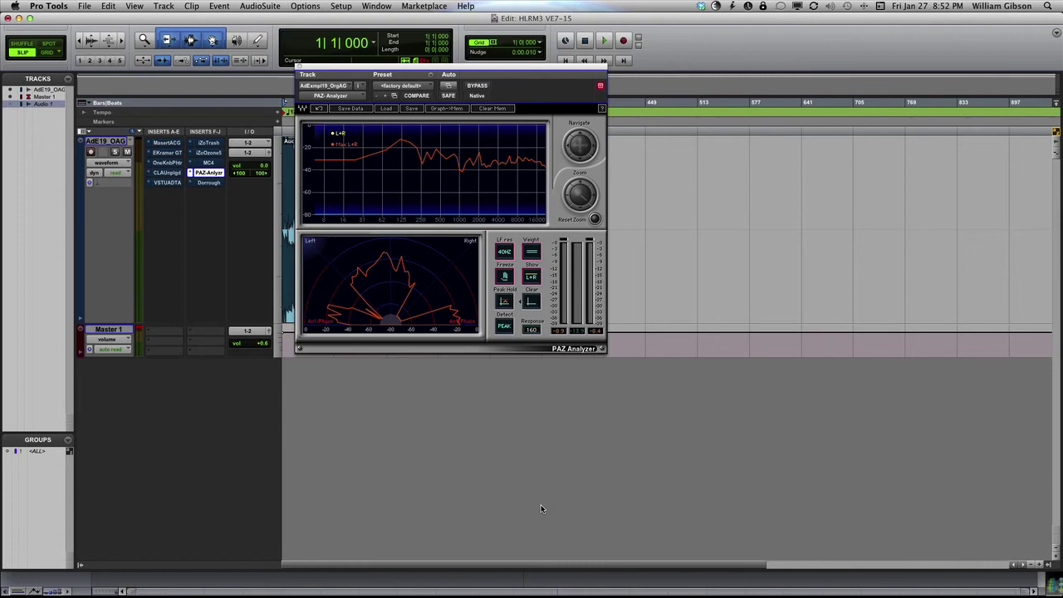
Play the guitar with PAZ Analyzer LF resolution at 20 Hz, briefly freezing its displays.
key("space")
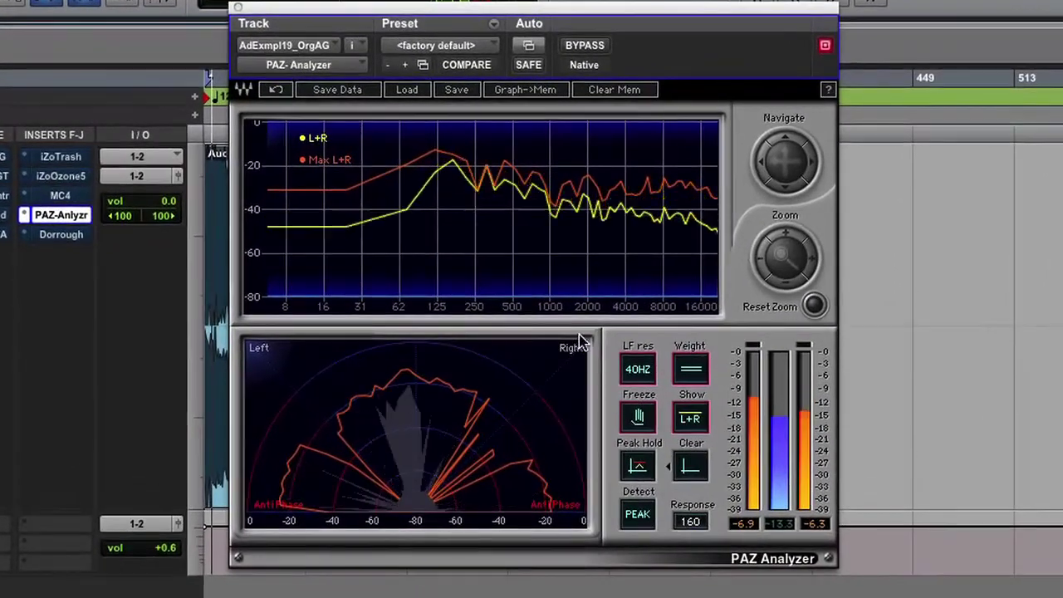
left_click(637, 370)
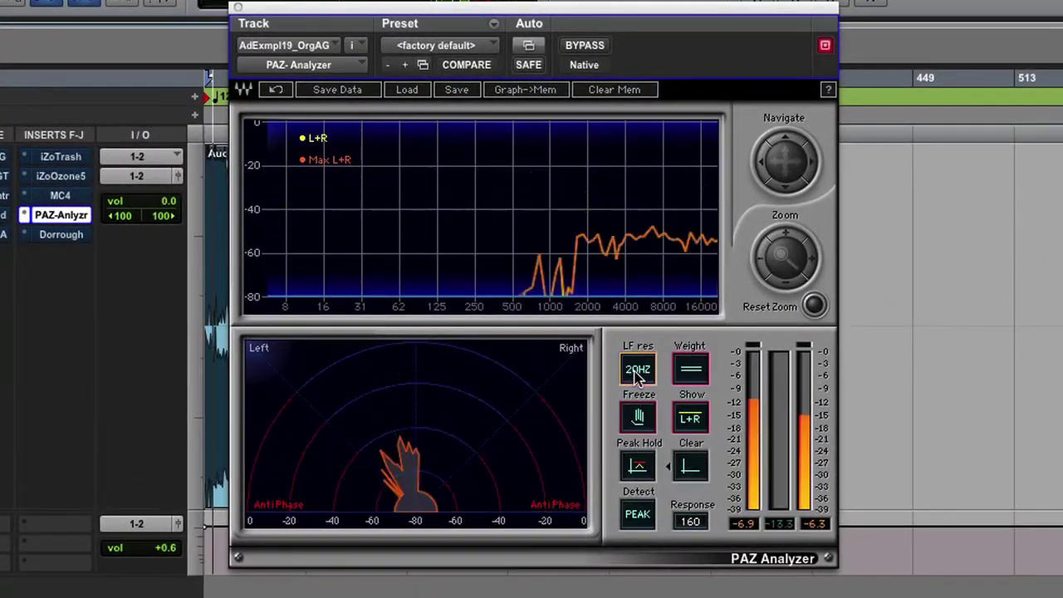
left_click(637, 419)
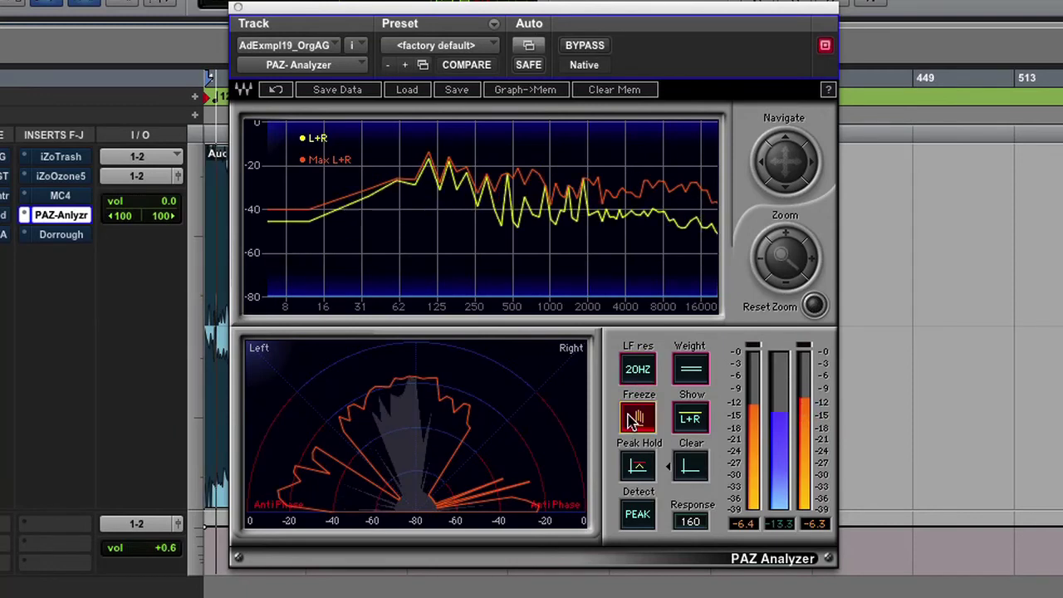
left_click(635, 419)
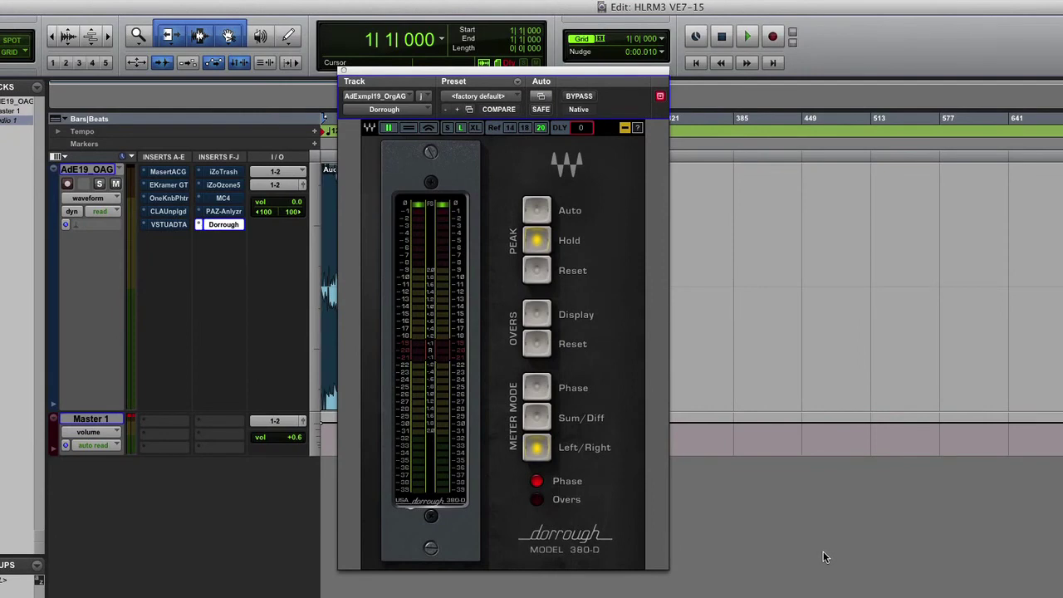
Play the guitar, cycle the Dorrough meter through Phase, Sum/Diff and Left/Right, and set Peak to Auto.
key("space")
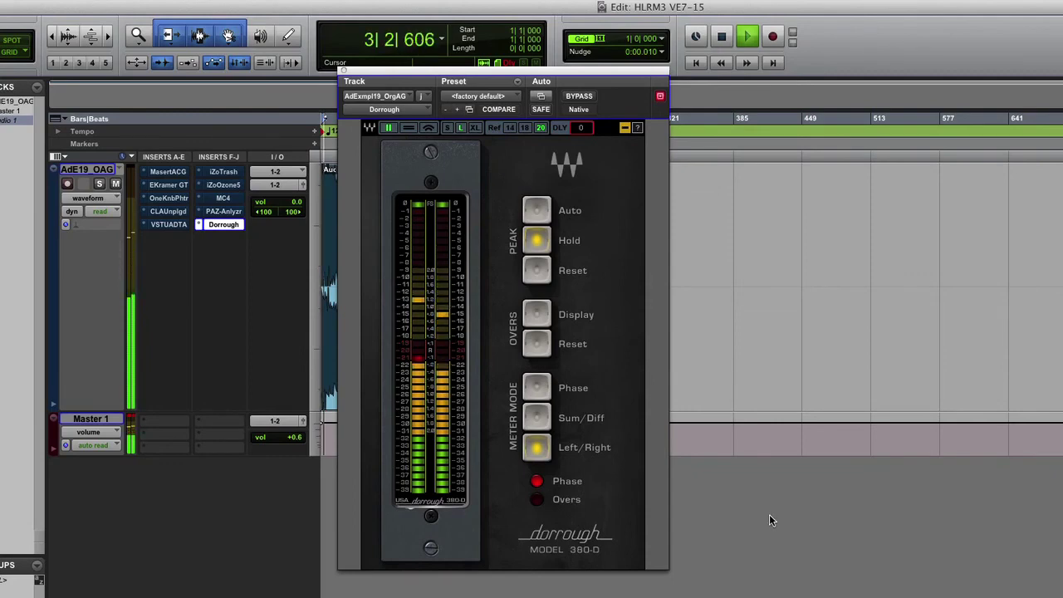
left_click(539, 386)
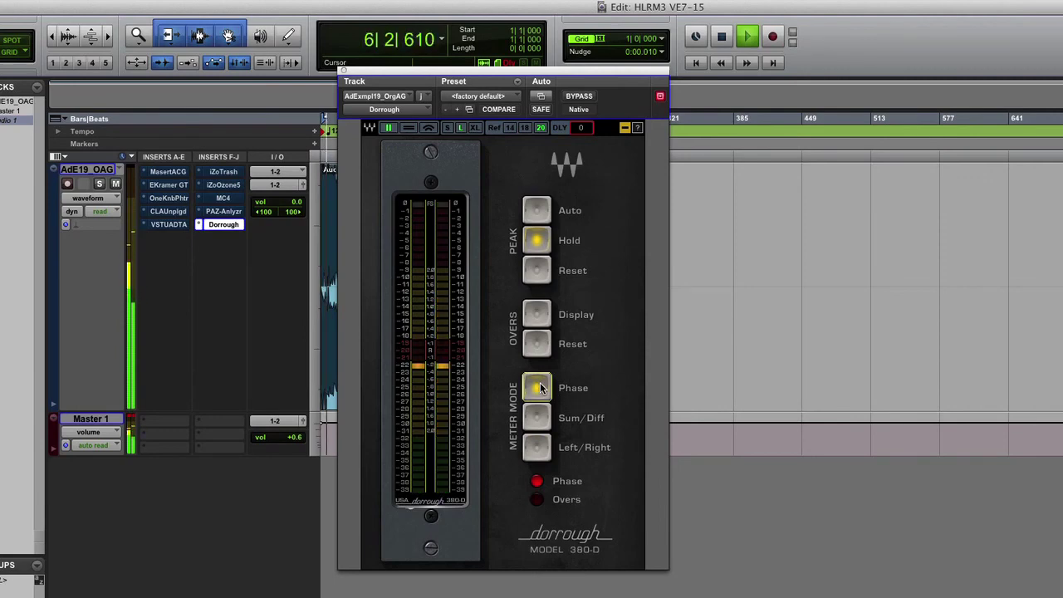
left_click(540, 387)
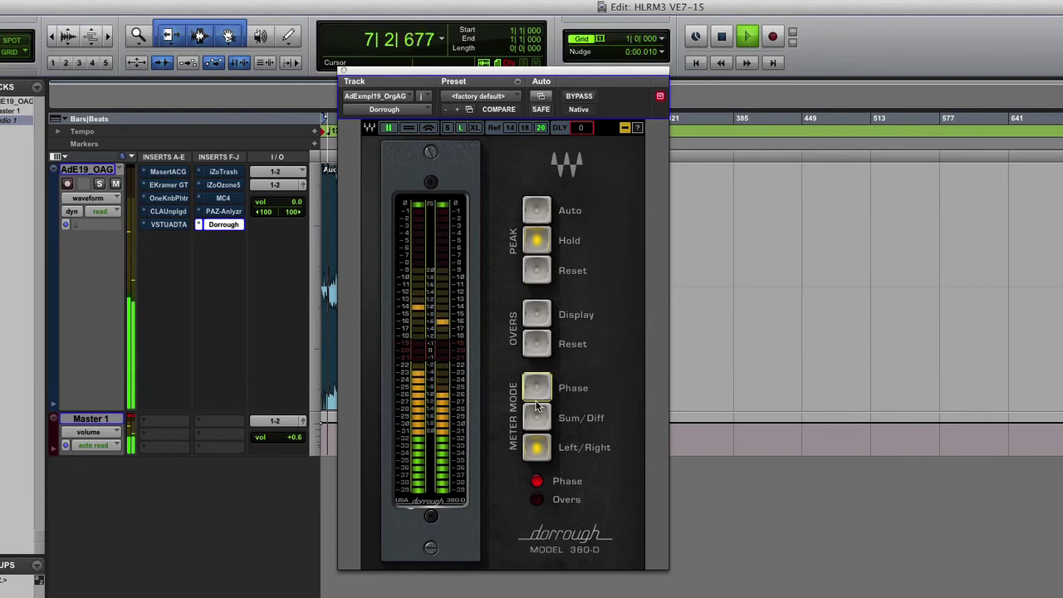
left_click(536, 418)
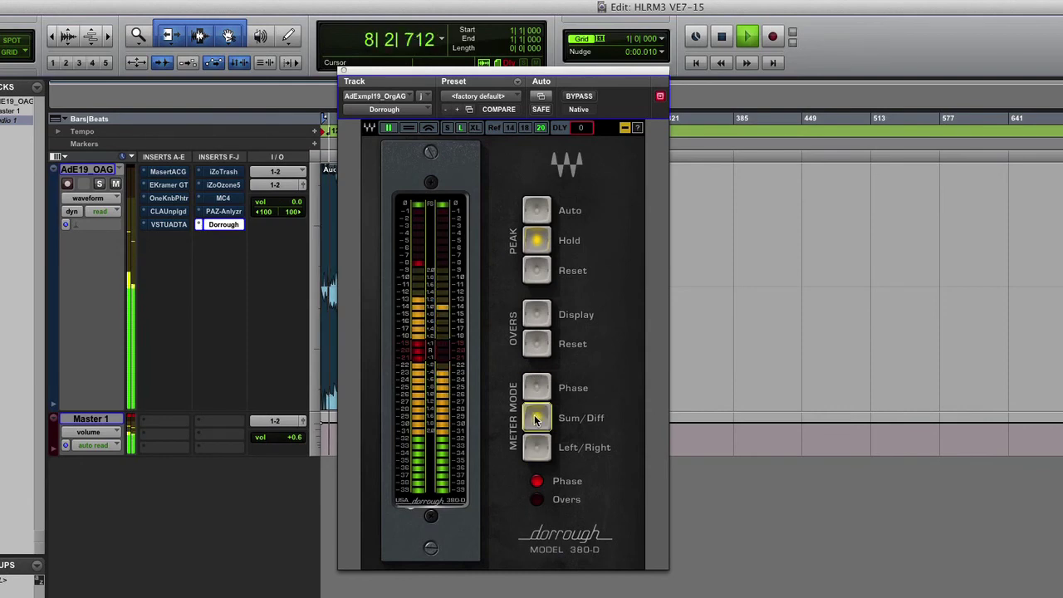
left_click(533, 418)
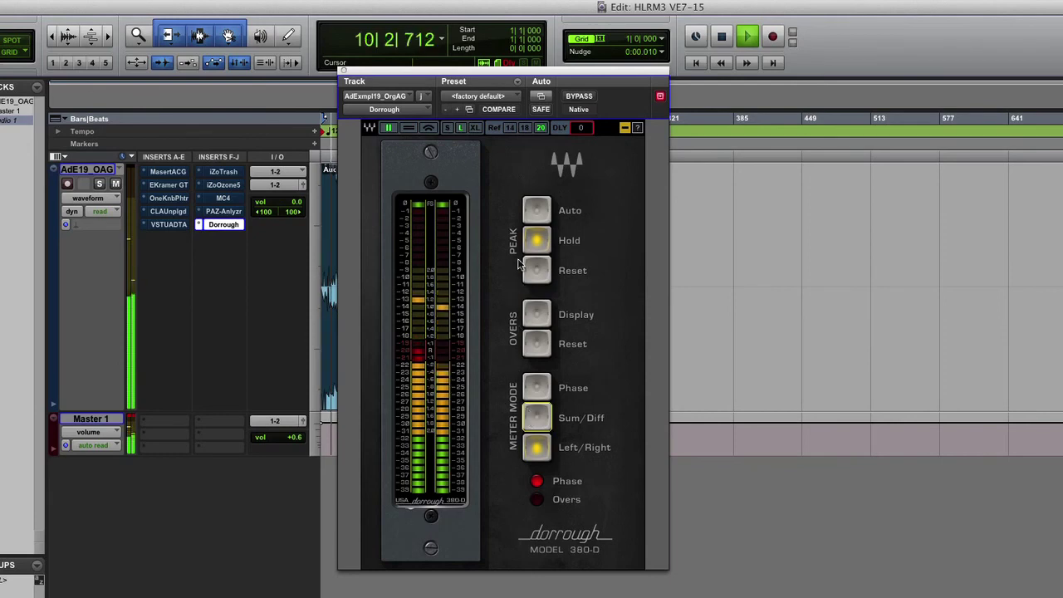
left_click(536, 210)
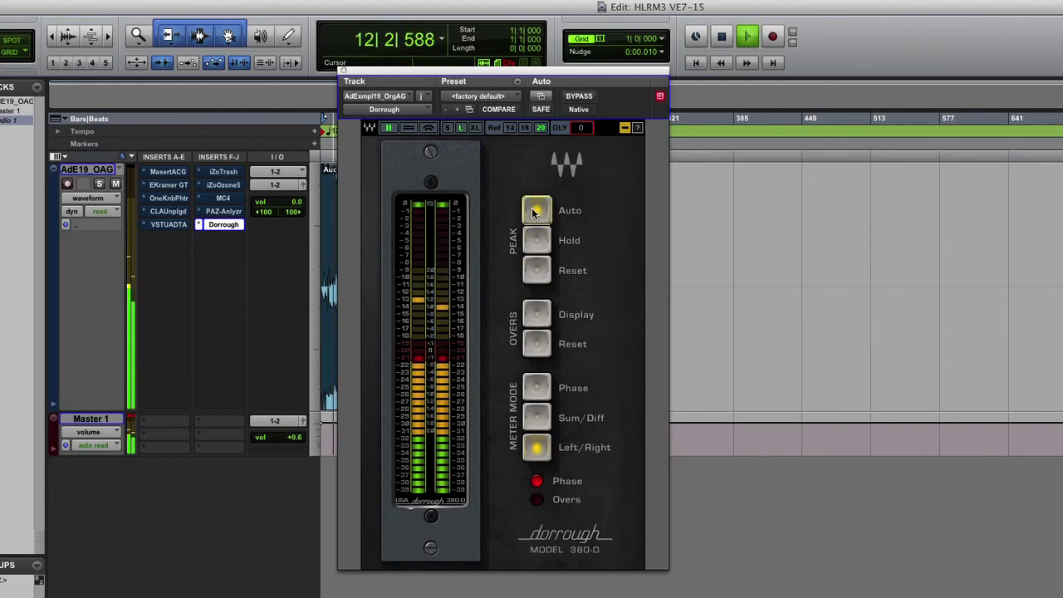